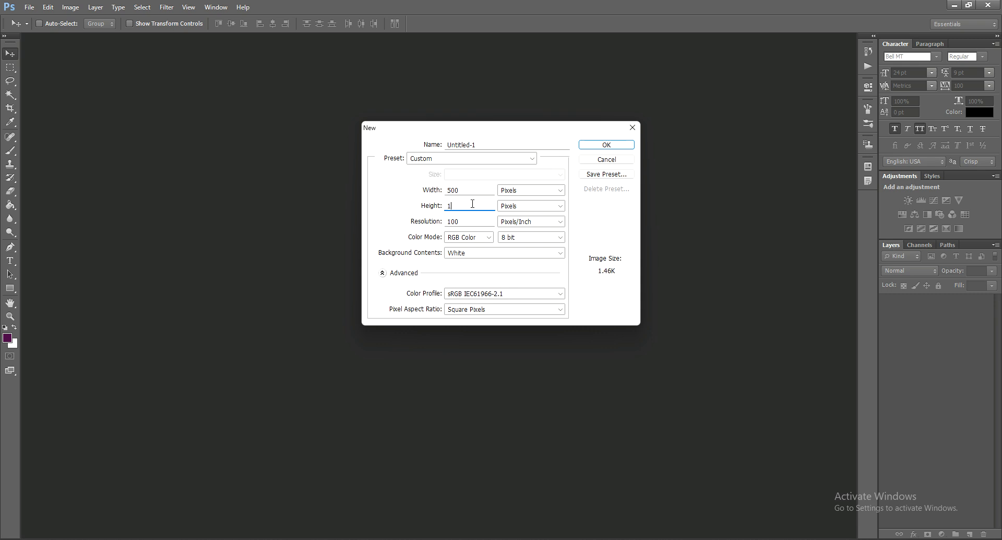
- Set the new document's height to 500 pixels and create the blank white canvas
key("BackSpace")
type("5-")
key("BackSpace")
type("00")
left_click(605, 145)
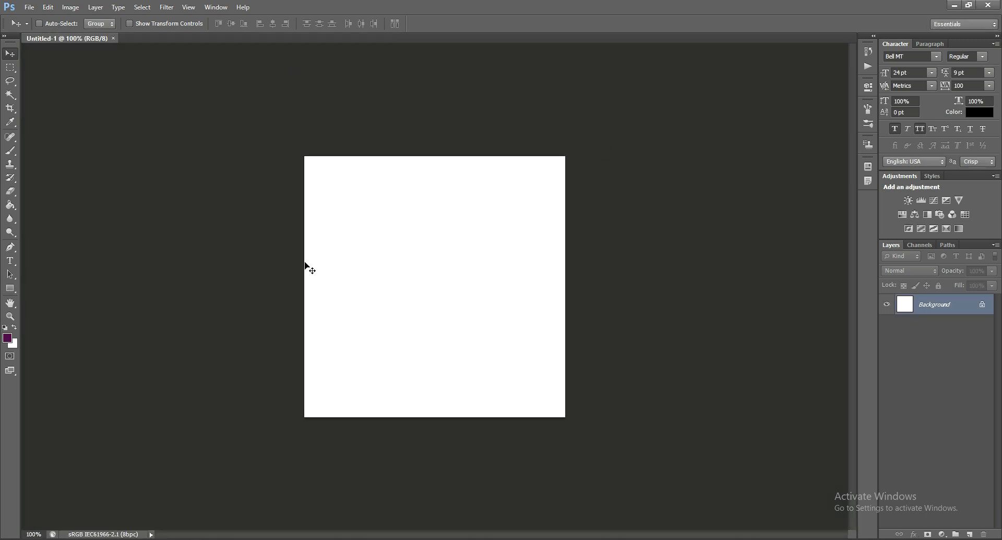
- Draw a rectangle about 178 × 70 px on the left half of the canvas and give it a dark grey fill and stroke
left_click(10, 288)
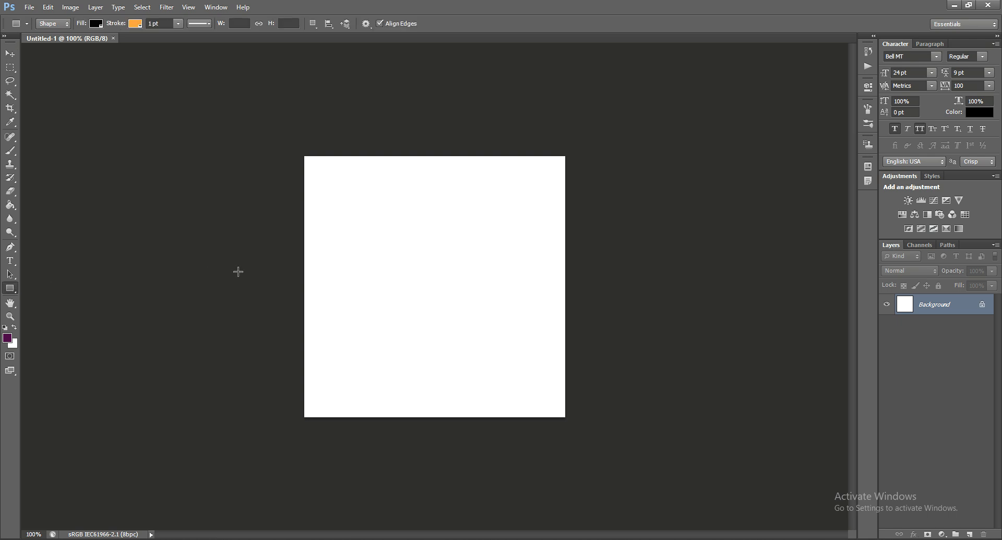
left_click_drag(335, 240, 427, 278)
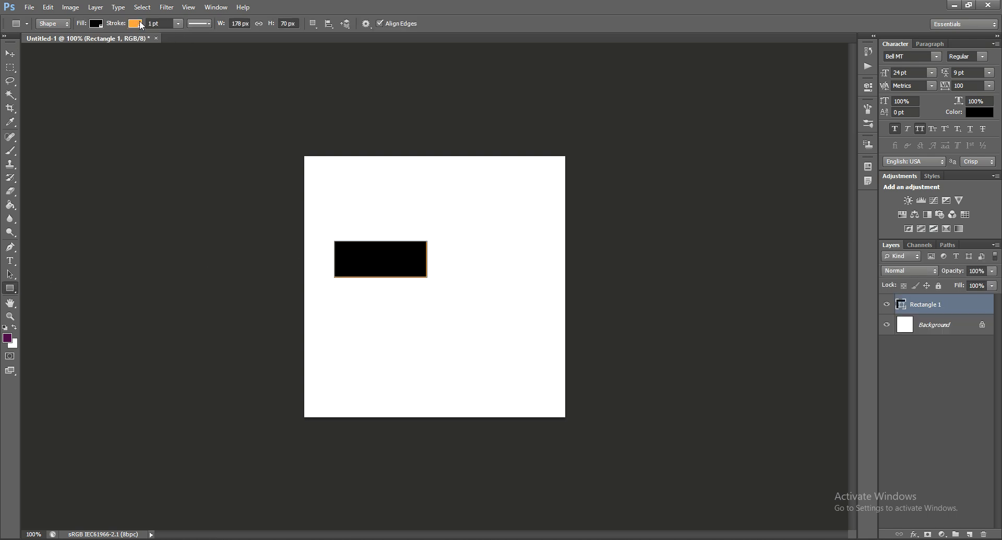
left_click(140, 25)
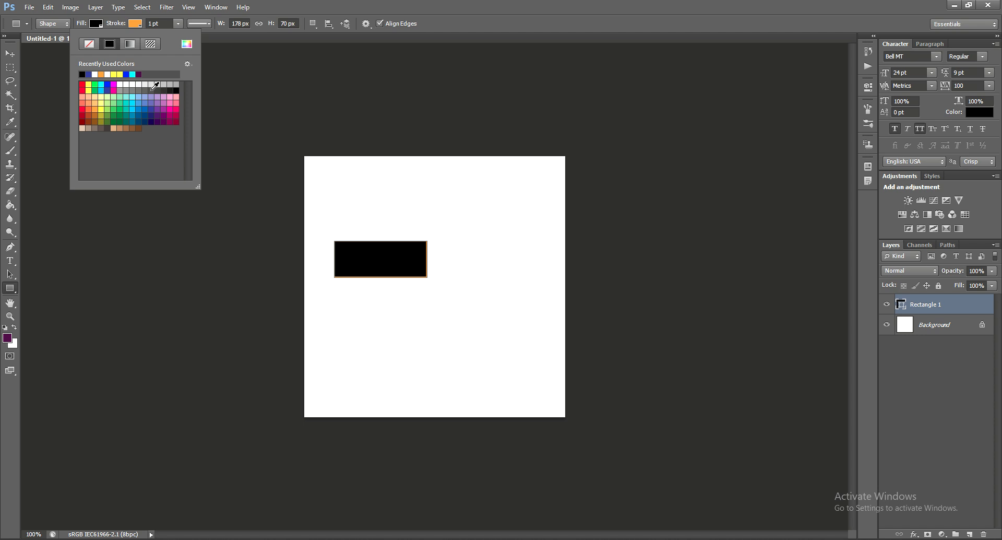
left_click(152, 88)
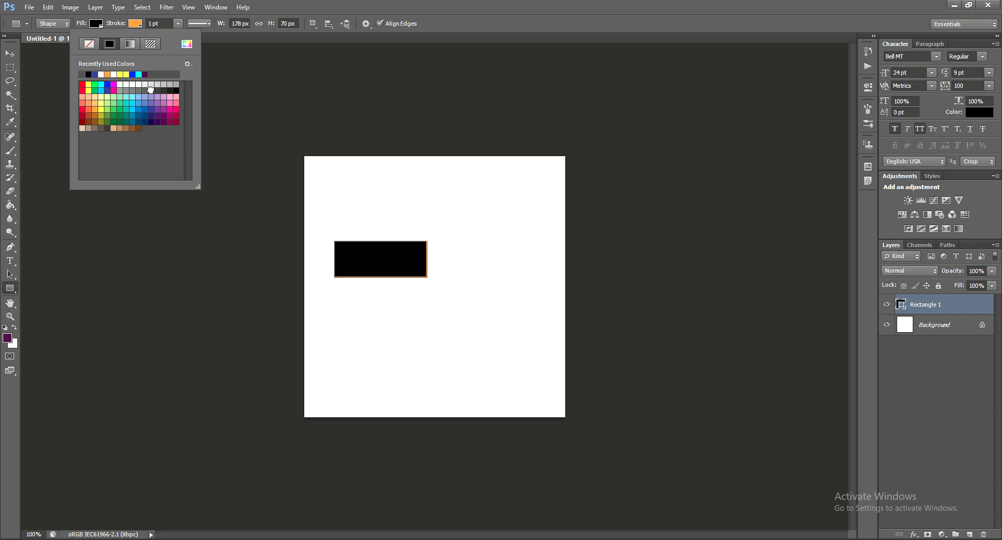
left_click(95, 24)
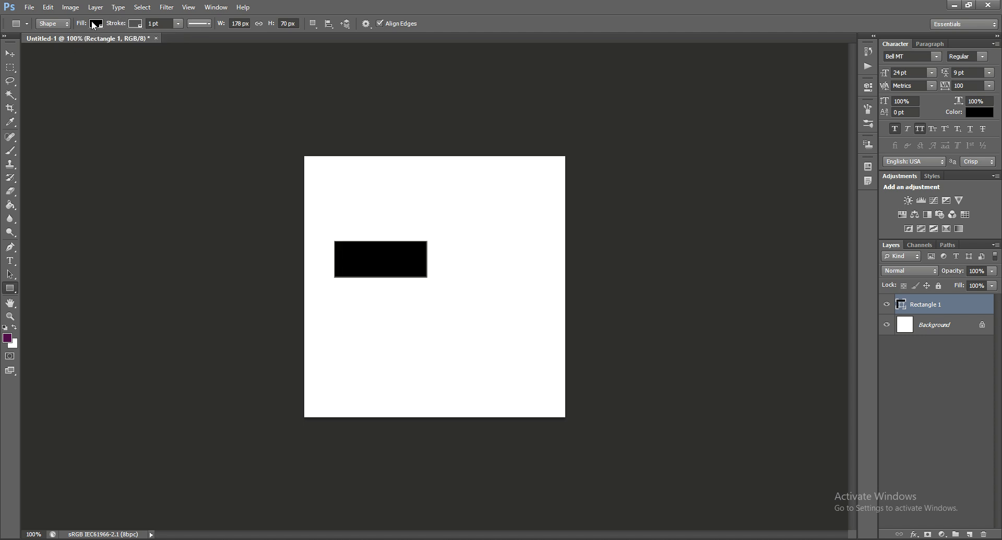
left_click(95, 24)
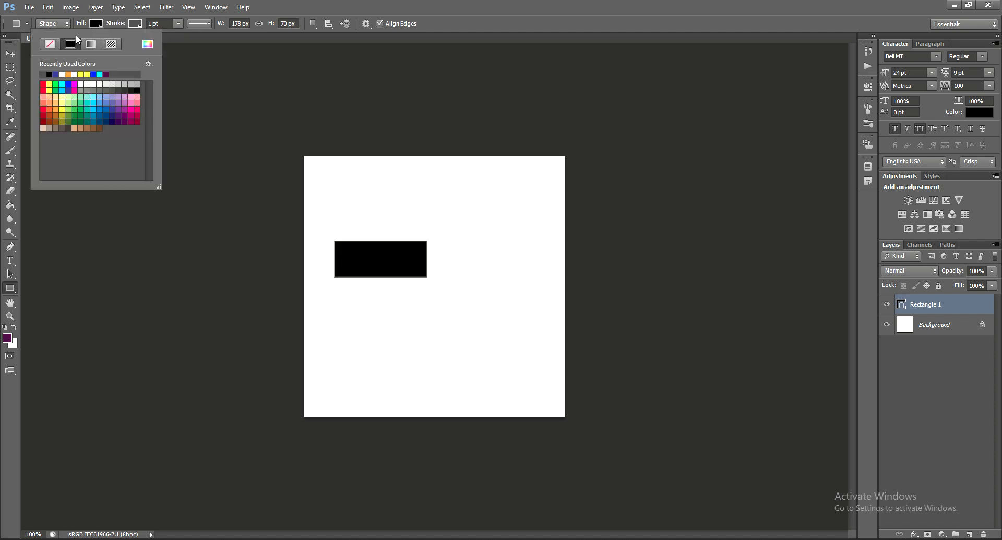
left_click(49, 74)
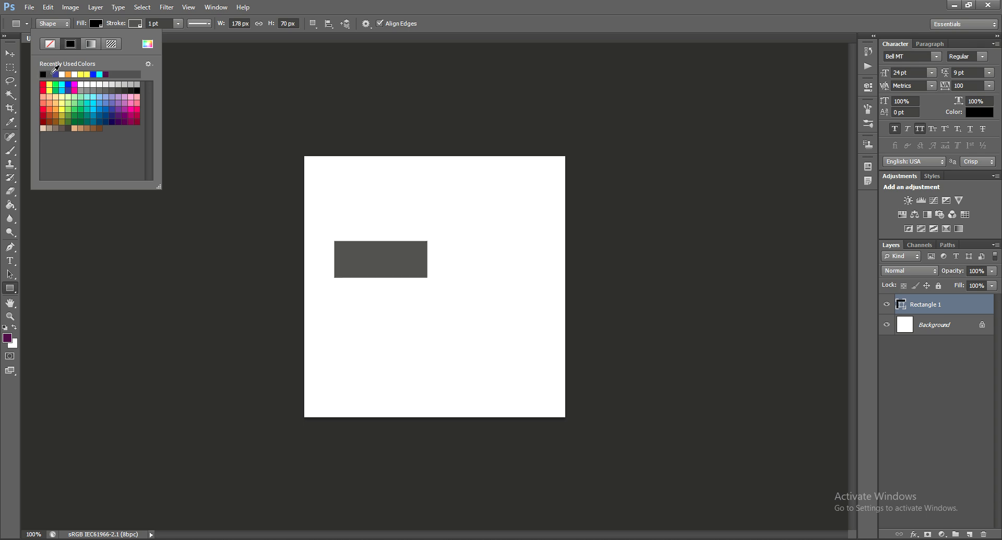
left_click(10, 54)
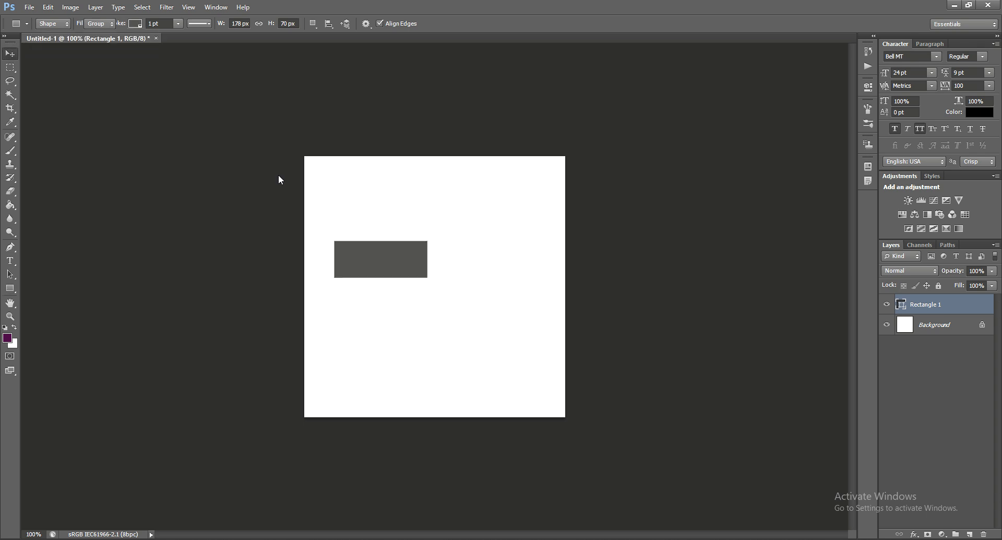
key("ctrl+t")
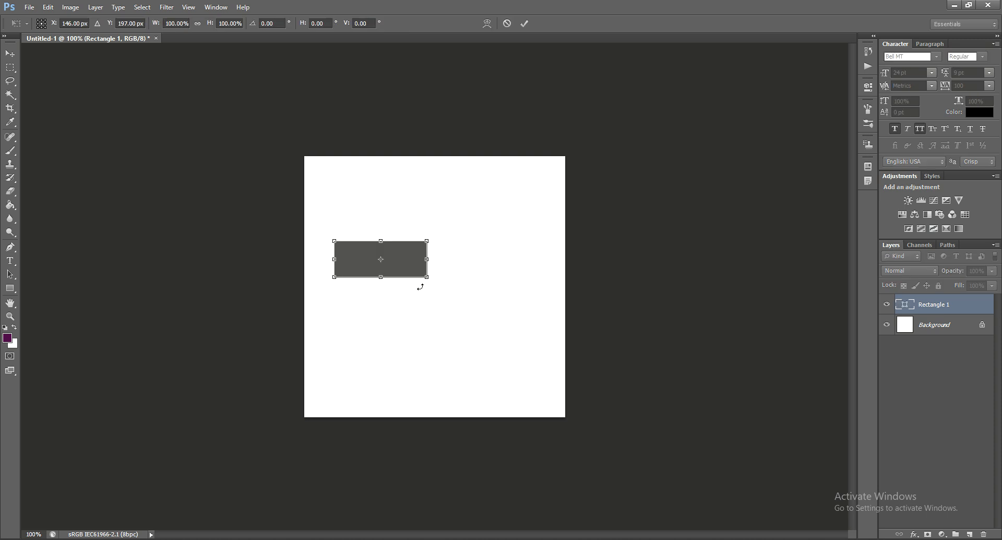
left_click_drag(417, 278, 429, 249)
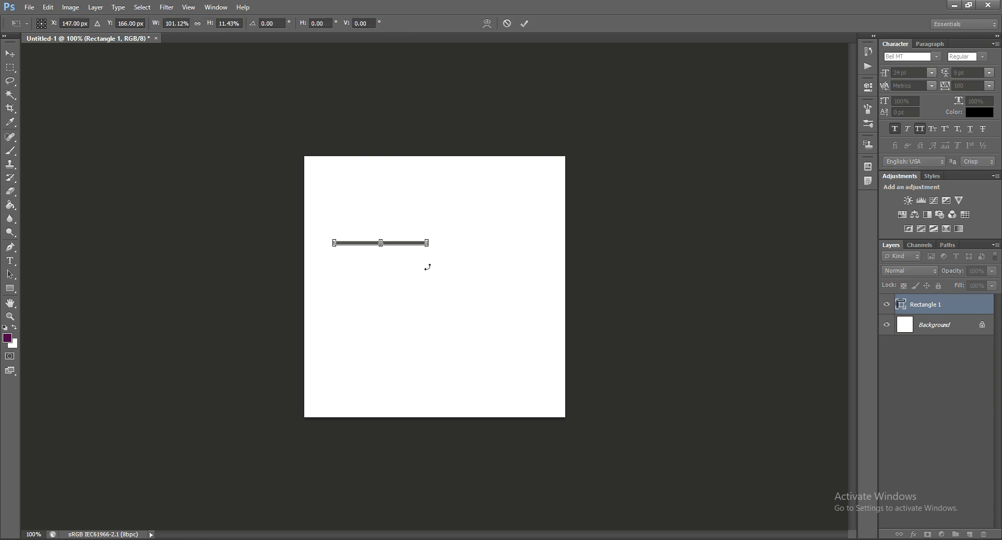
key("ctrl+z")
key("Escape")
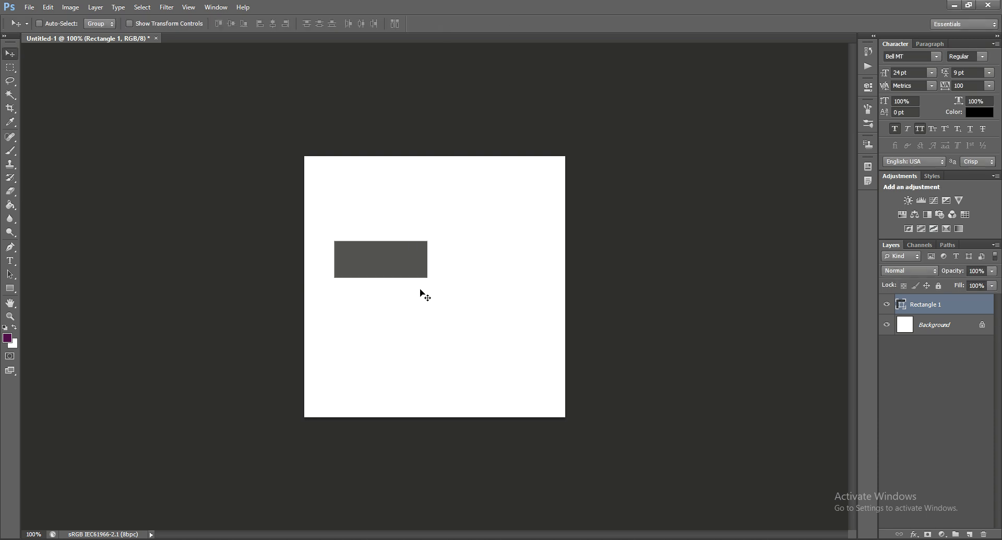
- Rotate the grey rectangle about 23° counter-clockwise and move it over the canvas's upper-left corner
key("ctrl+t")
left_click_drag(437, 277, 454, 268)
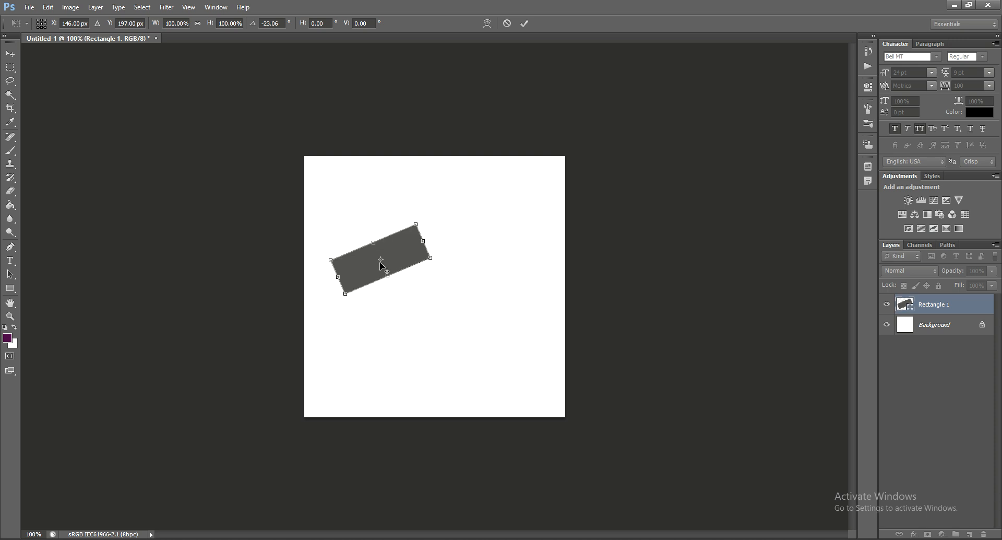
left_click_drag(382, 262, 305, 167)
left_click_drag(381, 266, 318, 171)
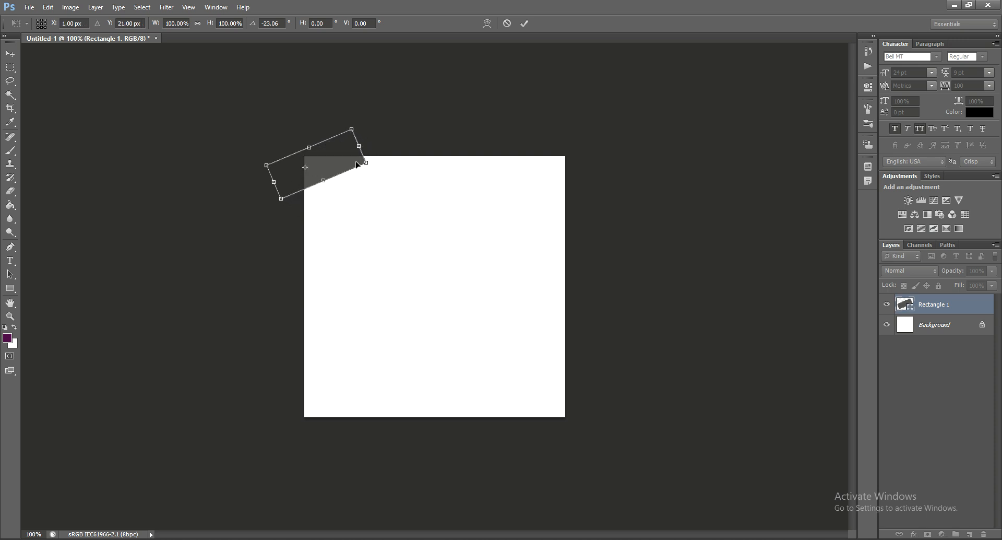
- Following the reference video in the browser, tilt the grey rectangle to about -41.6° and scale it into a corner triangle
key("alt+Tab")
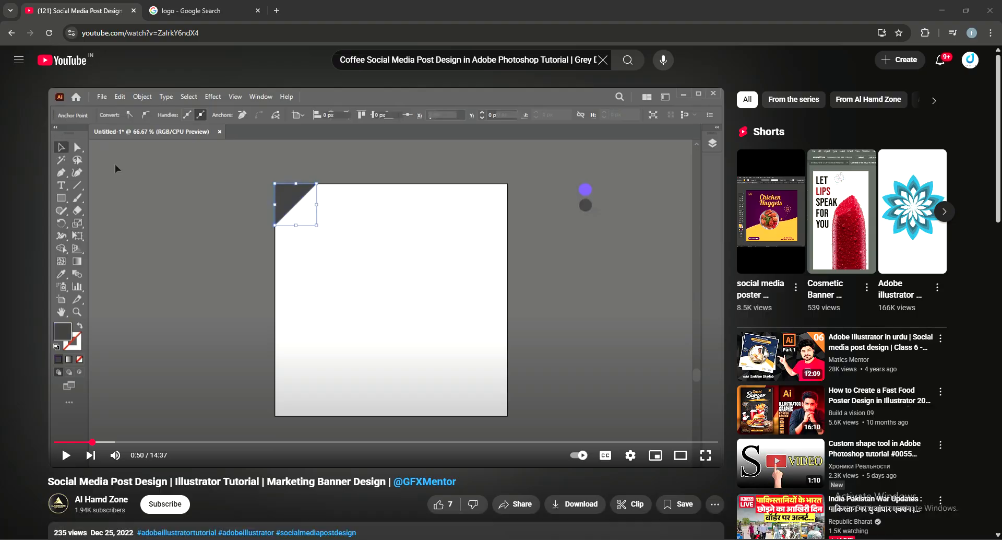
key("alt+Tab")
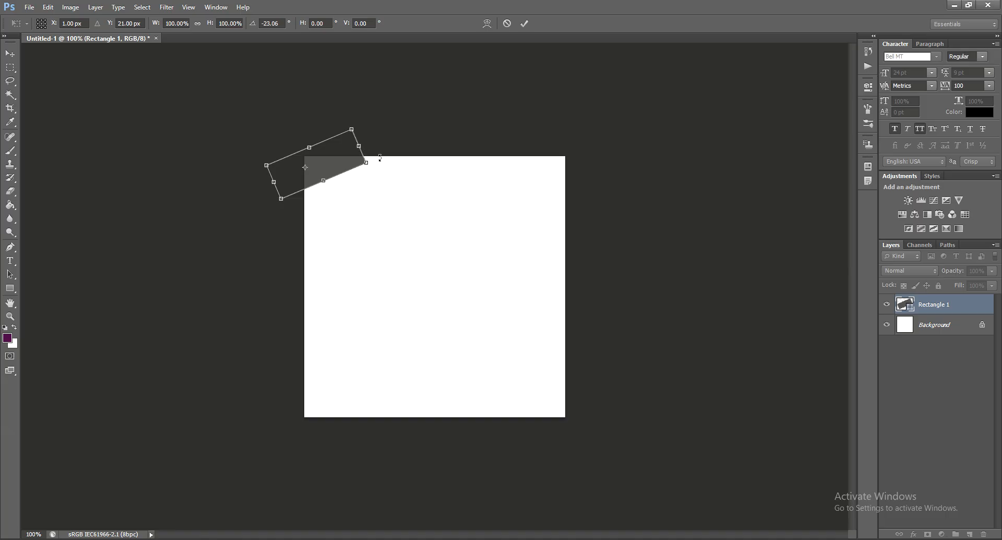
left_click_drag(385, 178, 385, 151)
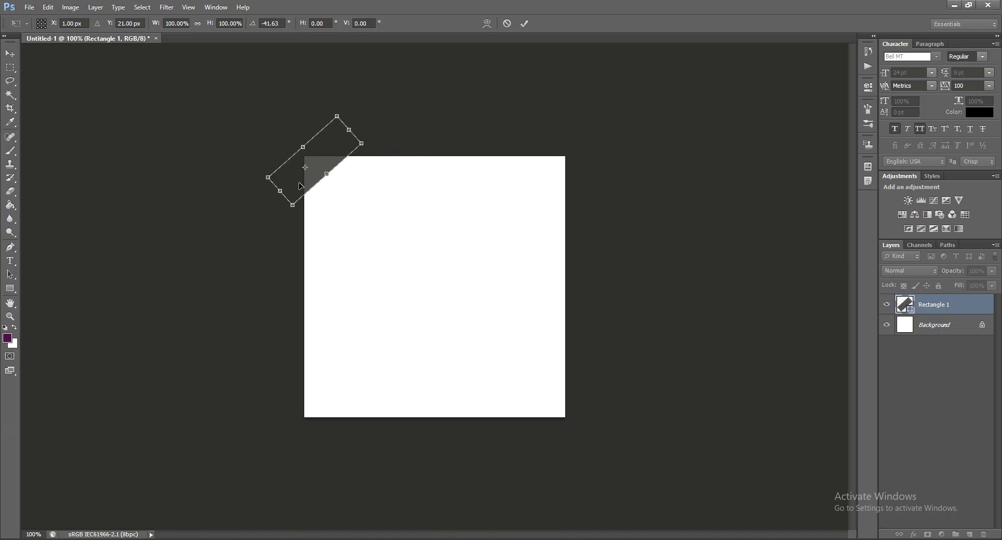
left_click_drag(326, 180, 333, 181)
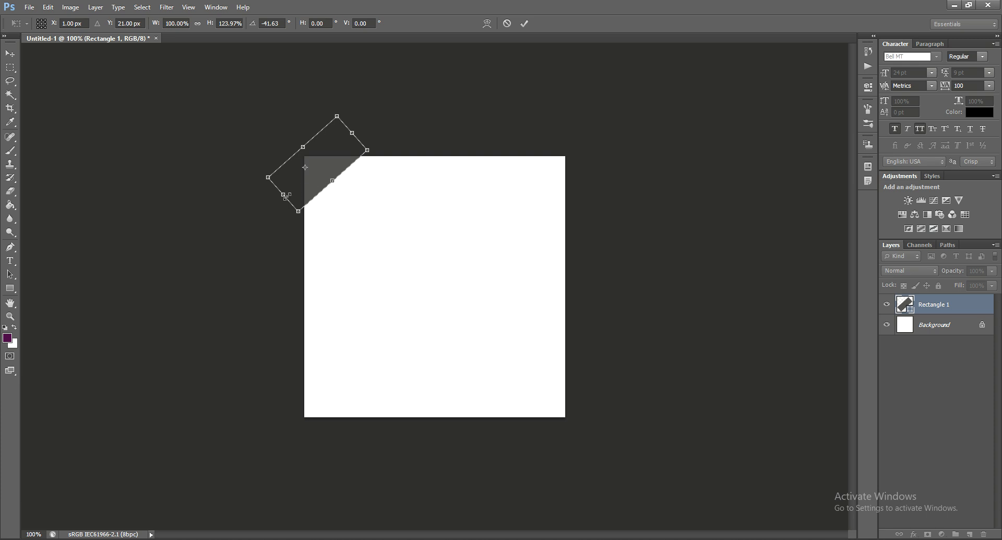
left_click_drag(268, 178, 277, 174)
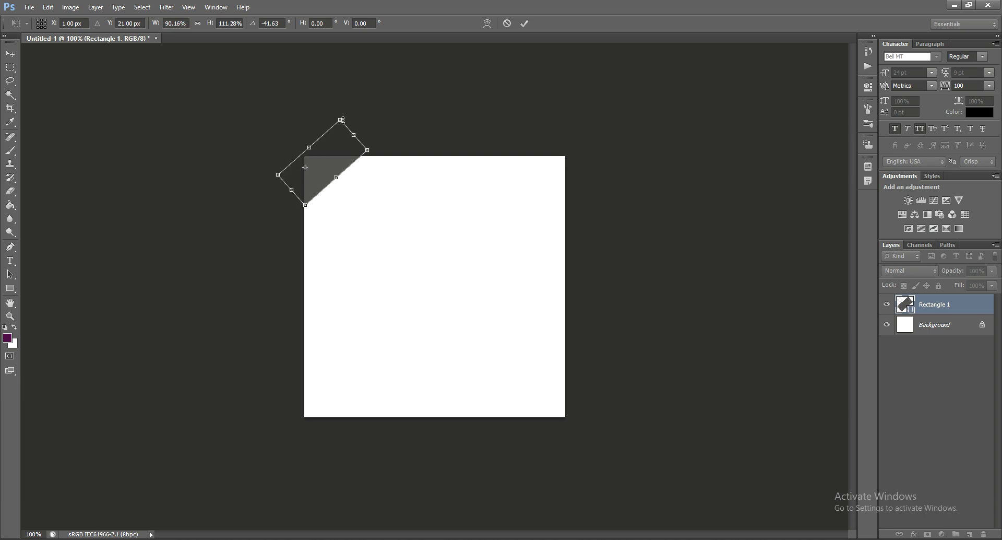
left_click_drag(342, 119, 336, 129)
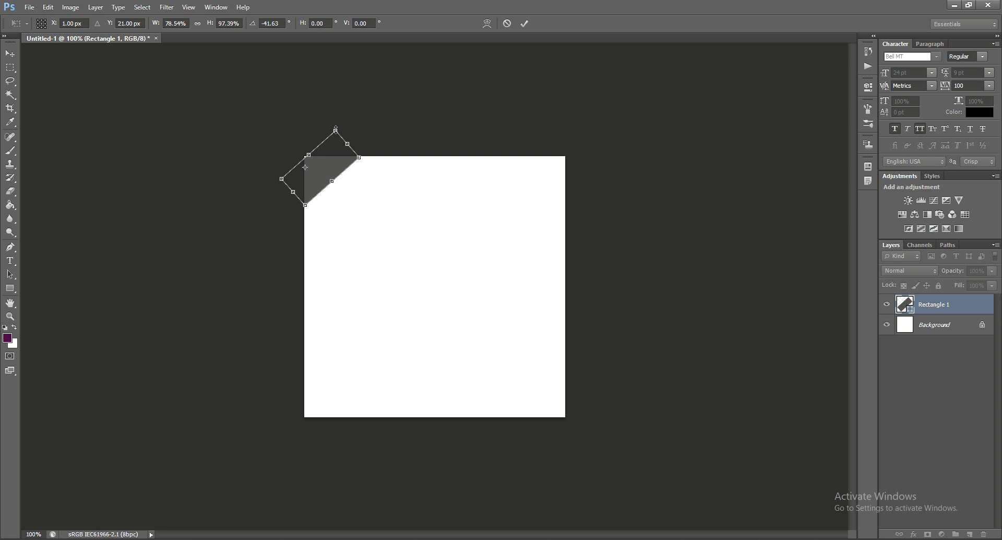
left_click_drag(313, 165, 306, 162)
key("Return")
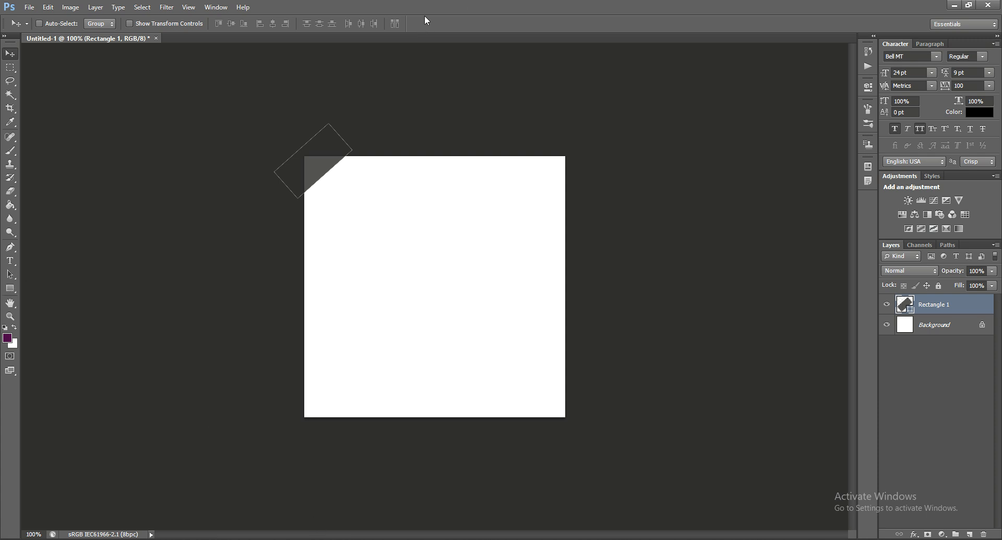
- Draw a second rectangle about 354 × 46 px from the canvas's left edge, with a purple-blue fill and stroke
key("u")
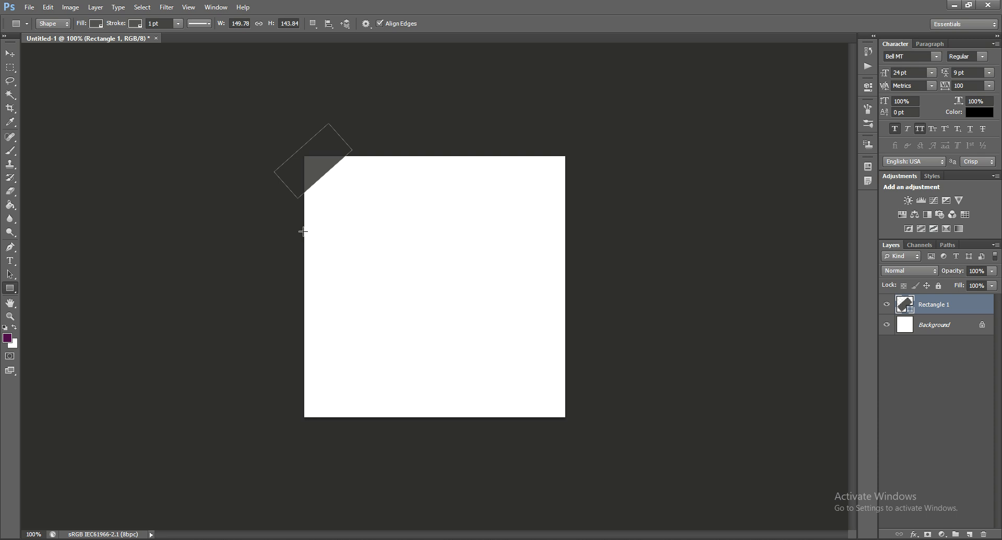
left_click_drag(303, 231, 487, 255)
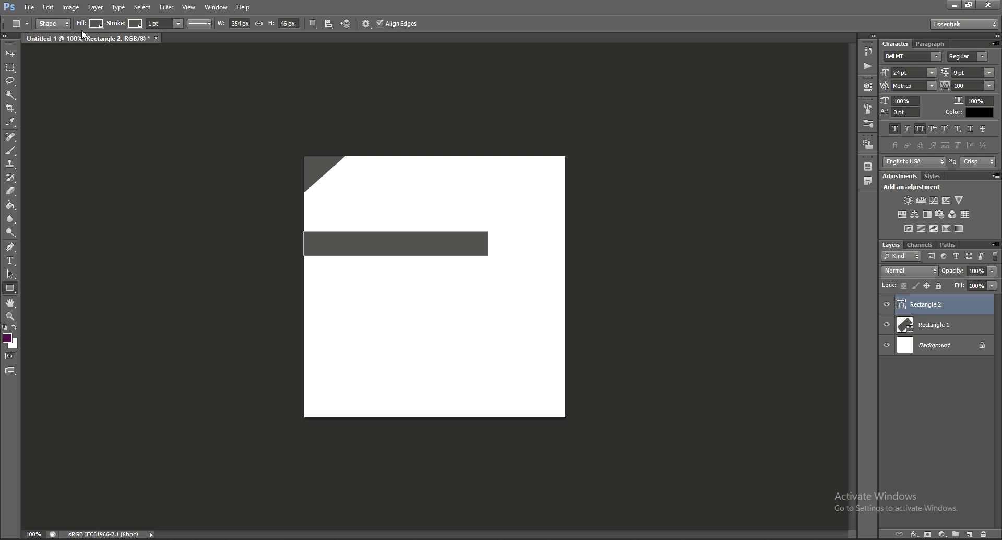
left_click(96, 24)
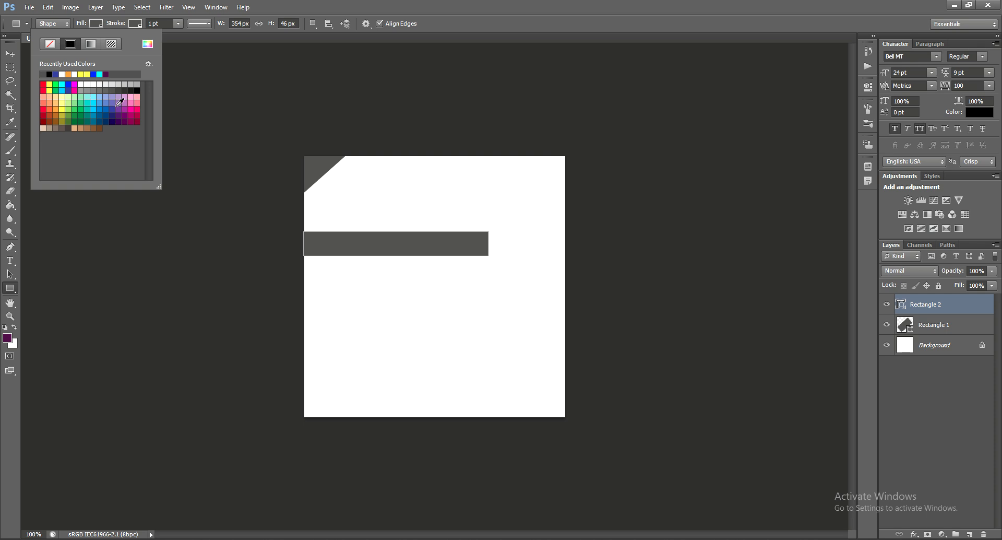
left_click(112, 103)
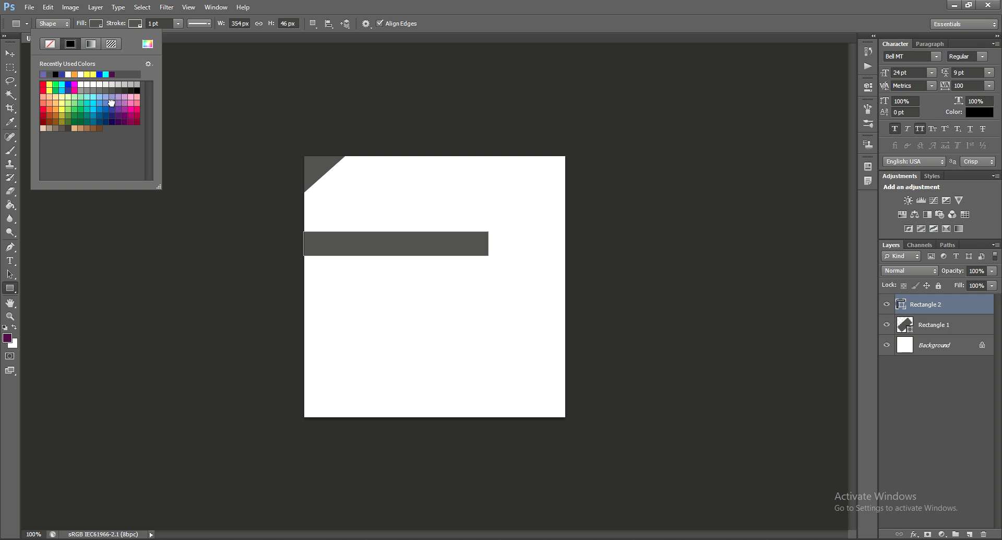
left_click(134, 24)
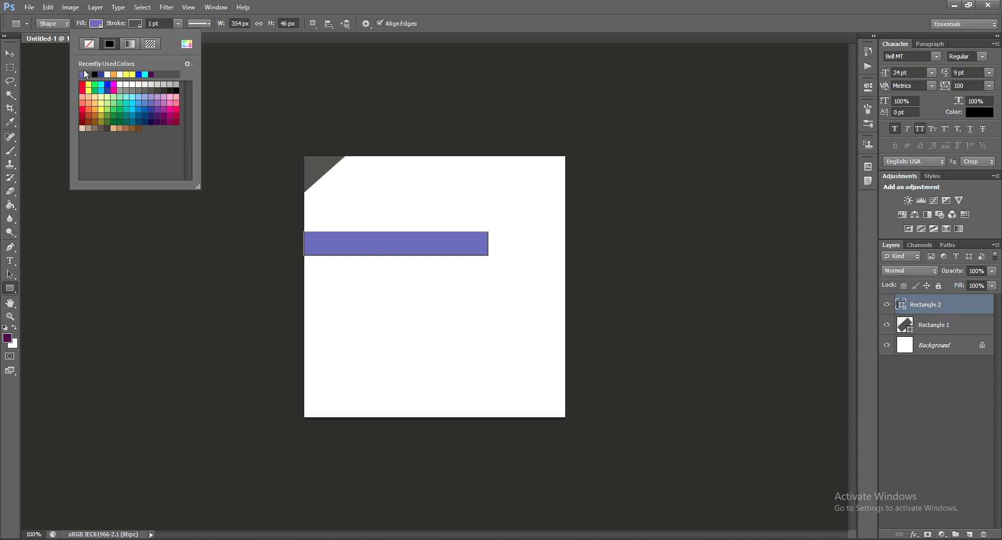
- Rotate the purple bar about 45° counter-clockwise and move it diagonally beside the grey corner triangle
left_click(10, 53)
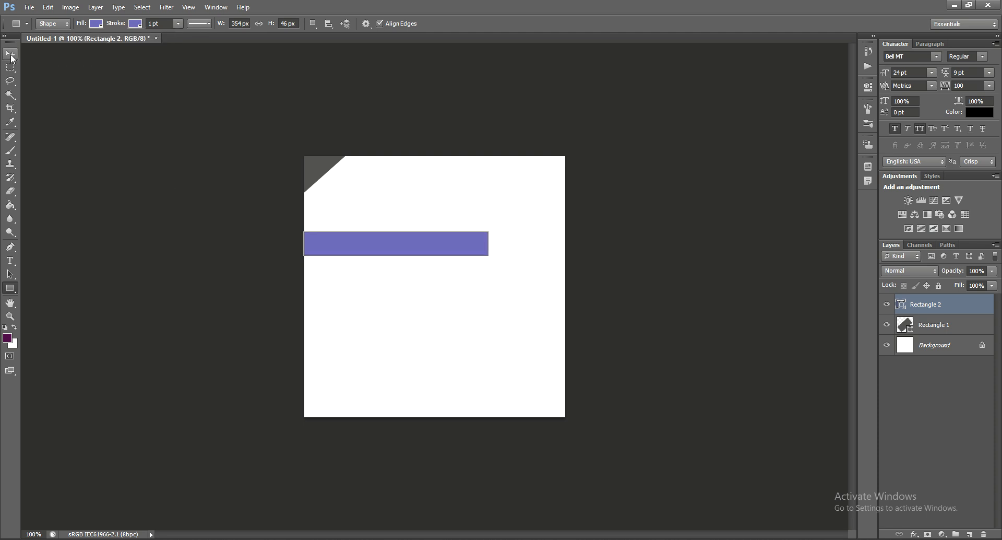
key("ctrl+t")
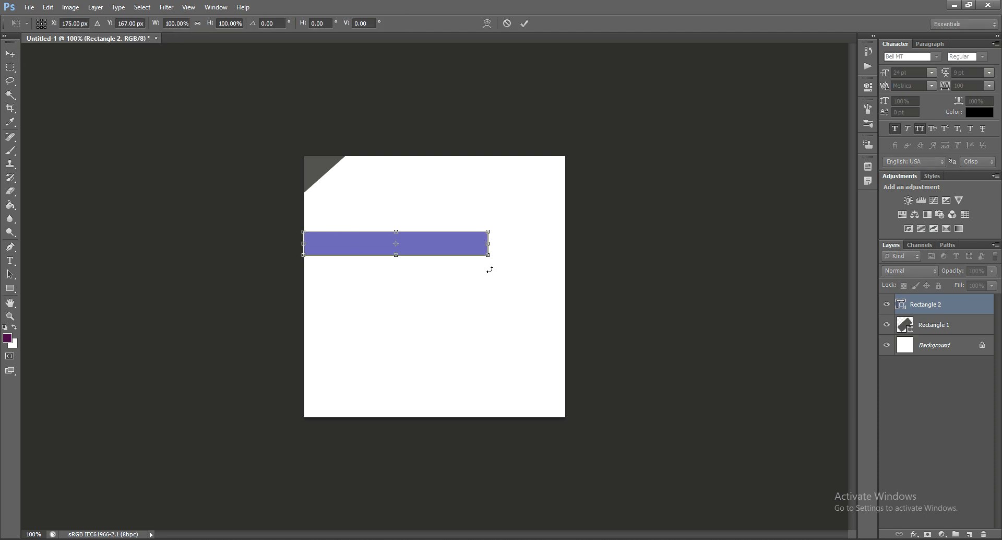
left_click_drag(488, 267, 491, 233)
left_click_drag(427, 238, 396, 206)
left_click_drag(460, 207, 452, 161)
left_click_drag(349, 227, 328, 206)
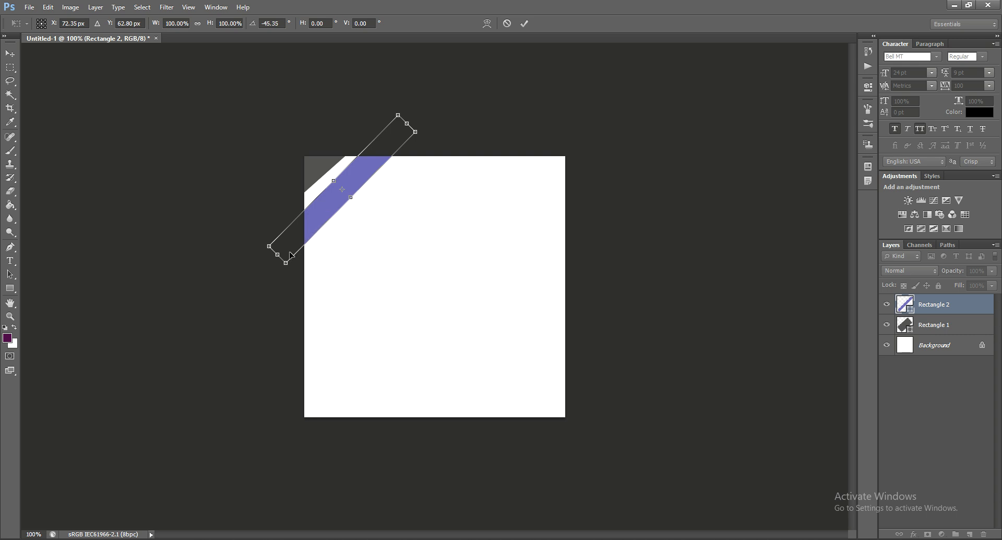
- Scale the purple bar to about 49% width and 47% height so it spans the corner, and apply the transform
left_click_drag(285, 265, 310, 220)
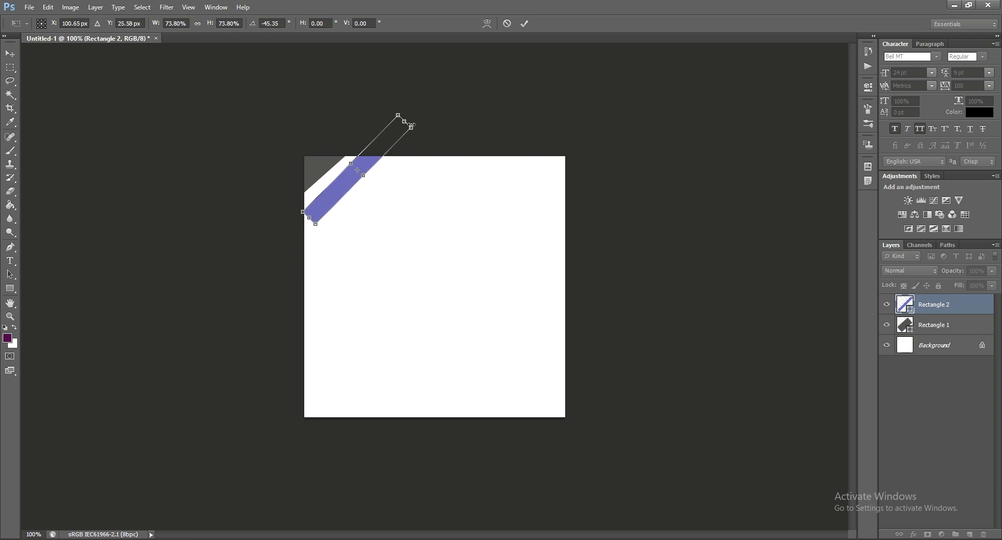
left_click_drag(412, 127, 370, 157)
left_click_drag(299, 221, 302, 218)
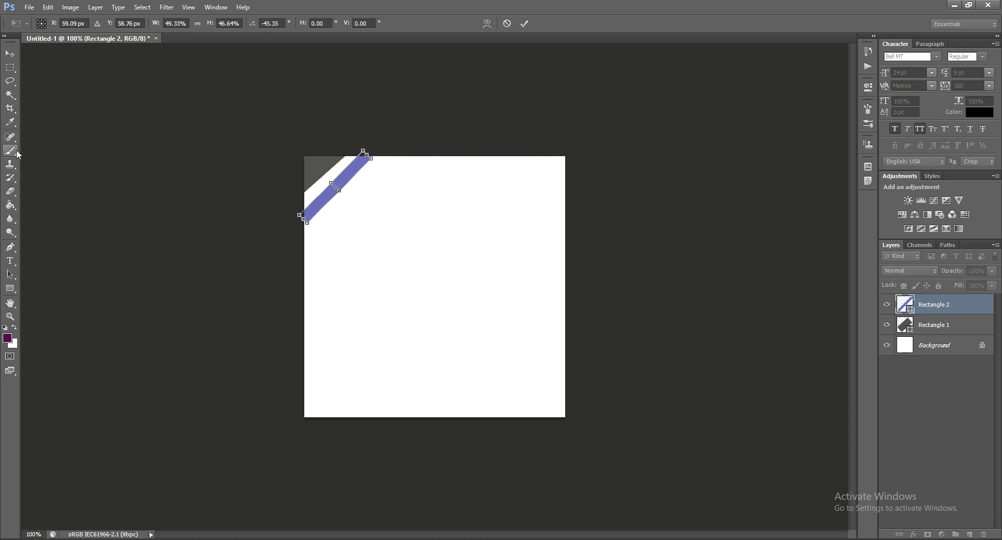
key("Return")
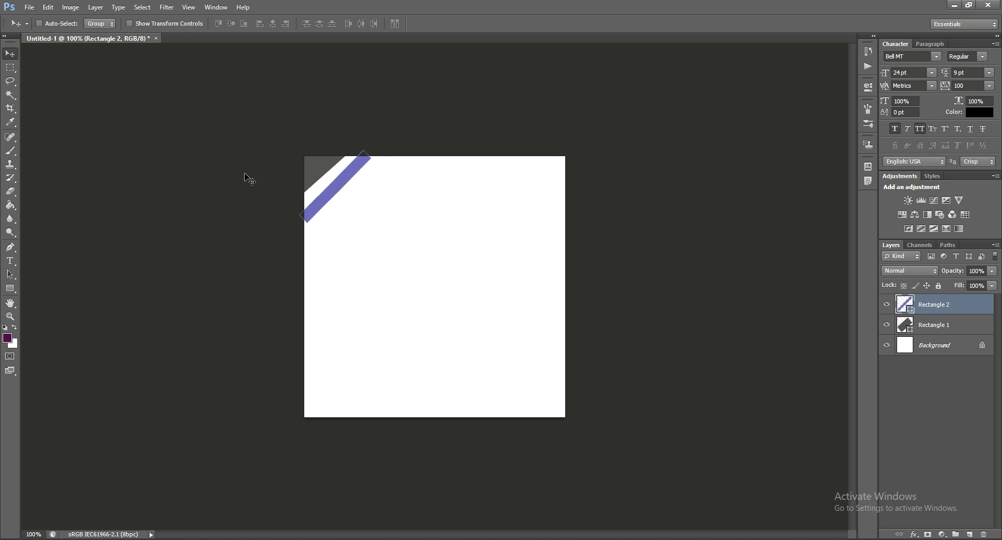
- Nudge the purple stripe upward so it sits closer to the grey corner triangle
key("Left")
key("Up")
key("Up")
key("alt+comma")
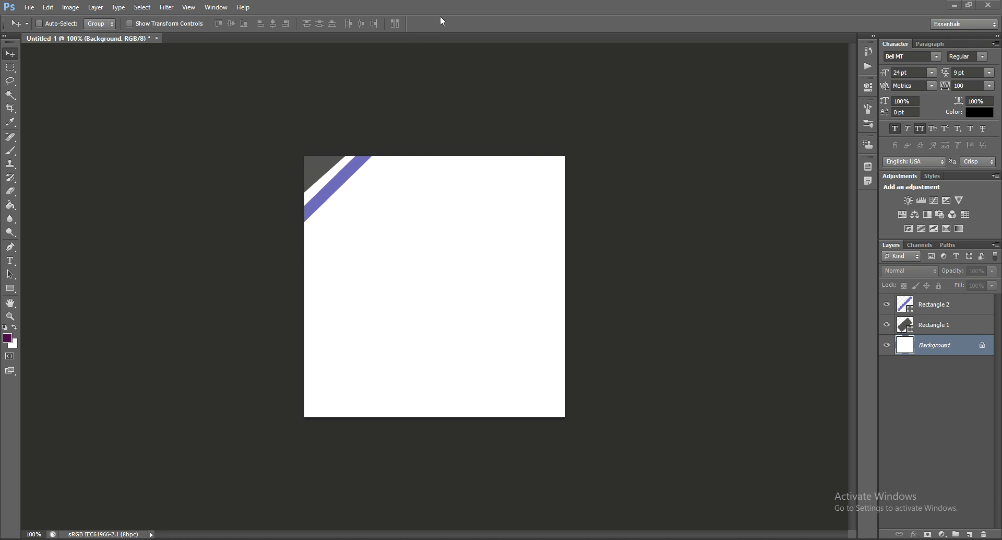
left_click(937, 303)
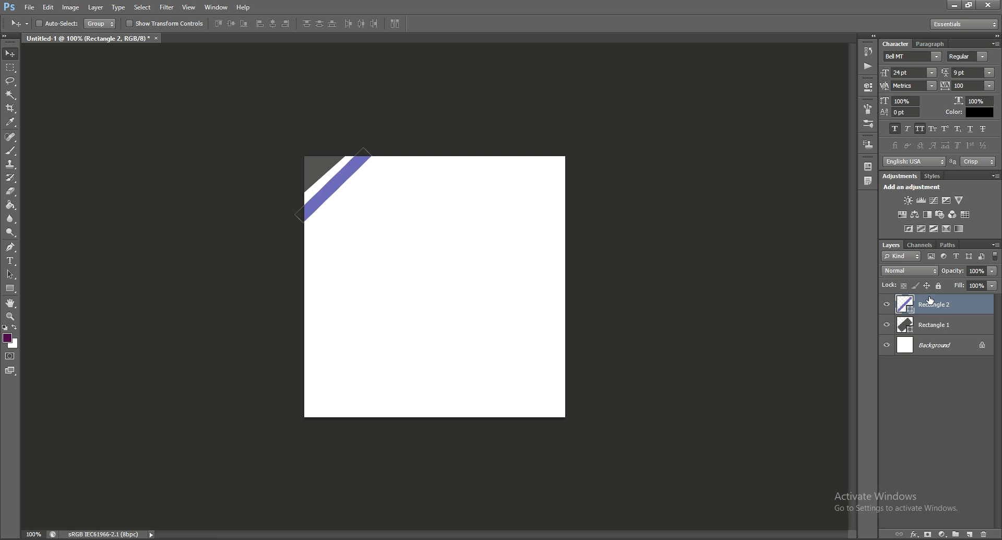
key("Up")
key("Up")
key("Up")
key("Up")
key("Up")
key("Up")
key("Up")
key("Up")
key("Up")
key("Up")
key("Up")
key("Up")
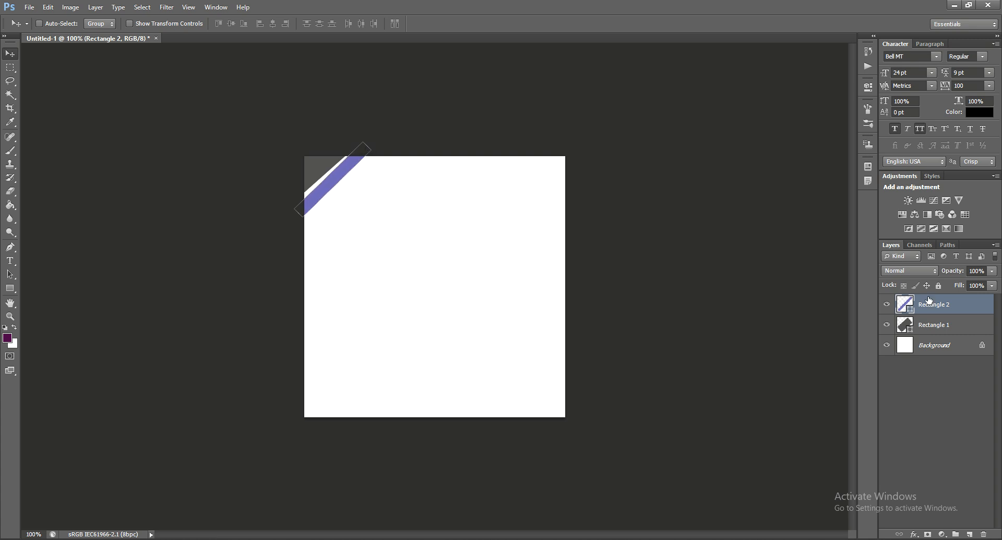
- Nudge the purple stripe further up until it closes the gap against the grey corner triangle
key("Up")
key("Up")
key("Up")
key("Up")
key("Up")
key("Up")
key("Up")
key("Up")
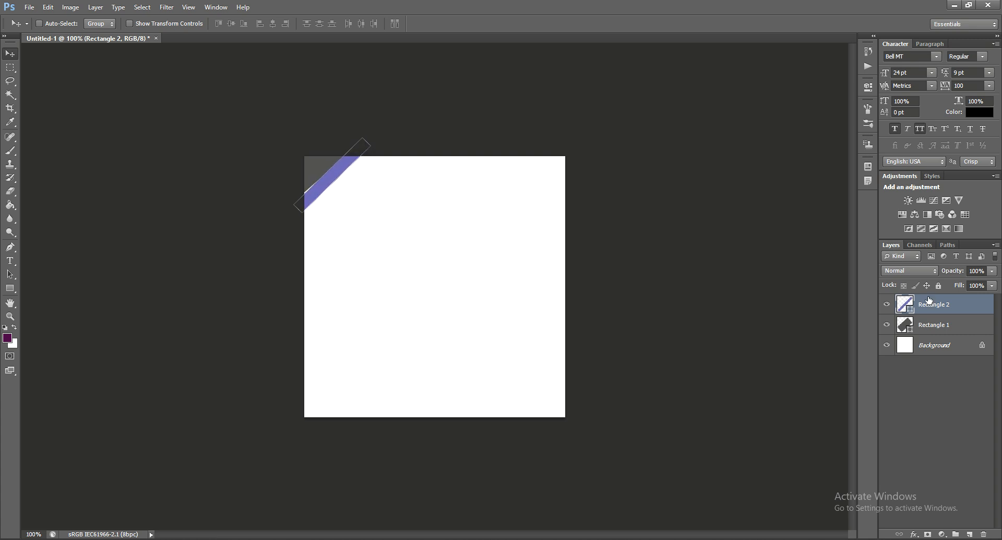
key("Up")
key("Up")
key("Up")
key("Up")
left_click(929, 353)
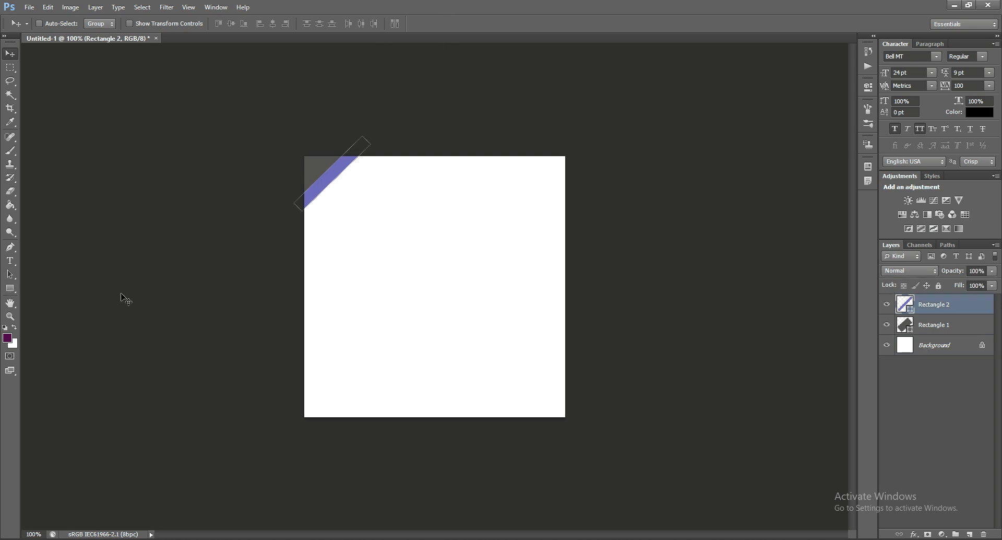
- Draw a rectangle about 538 × 87 px across the middle of the canvas and give it a dark grey fill and stroke
left_click(17, 289)
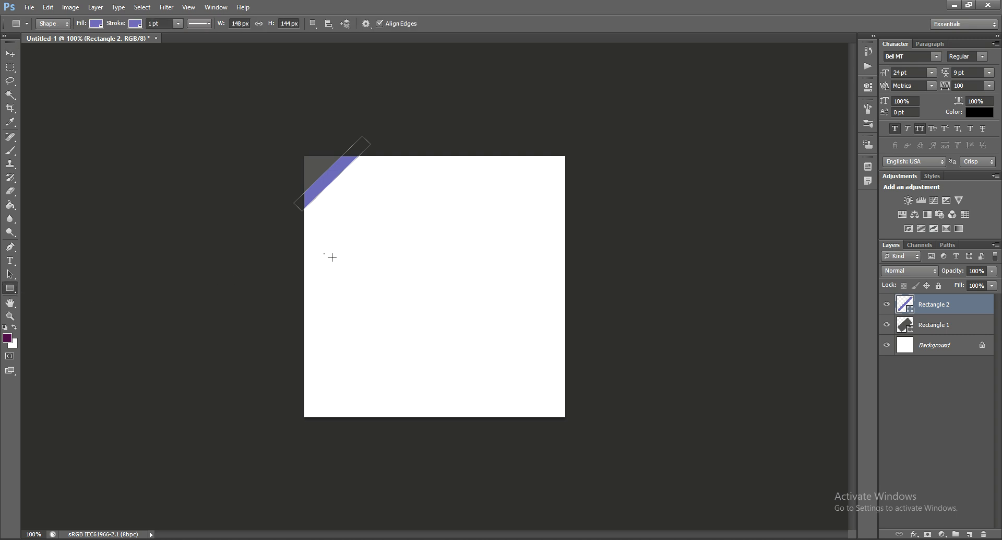
left_click_drag(324, 254, 604, 299)
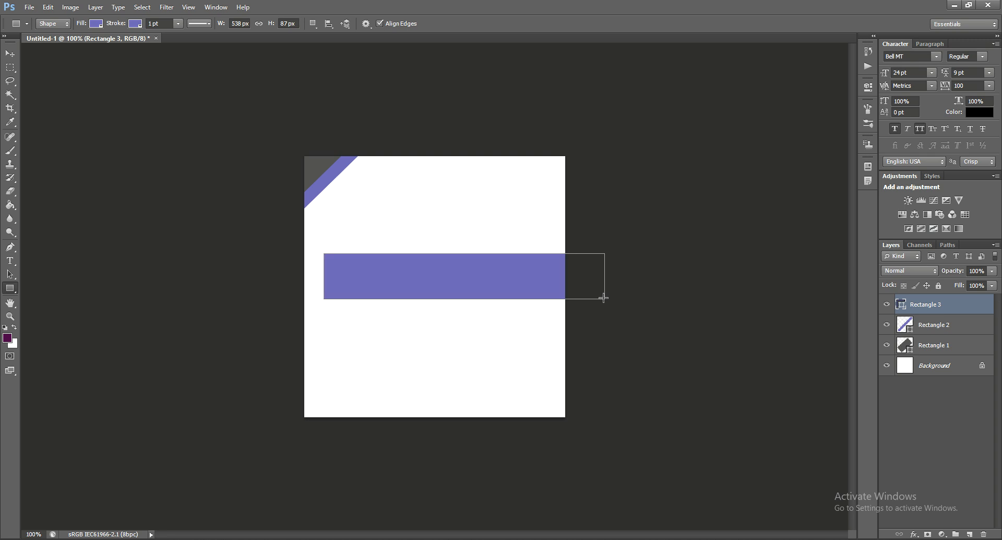
left_click(95, 24)
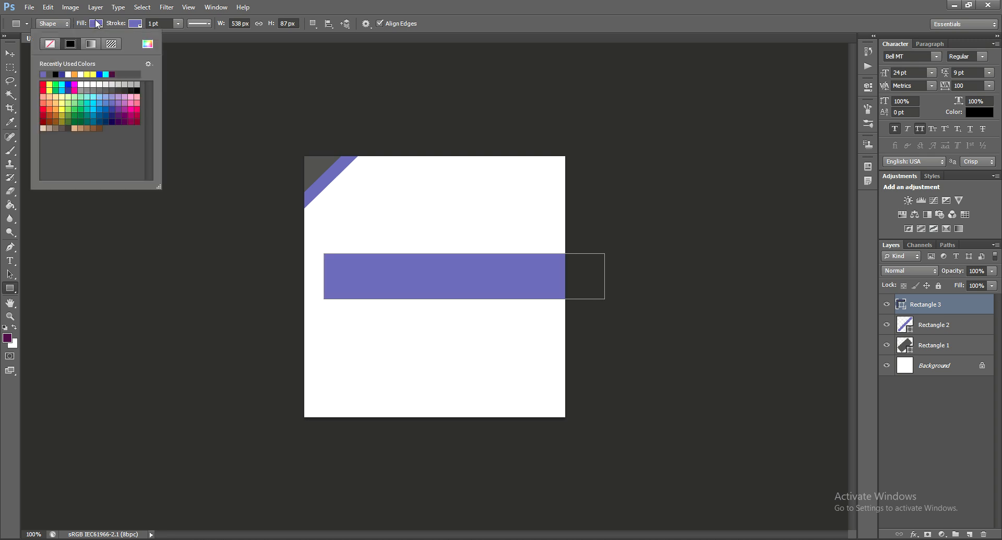
left_click(49, 75)
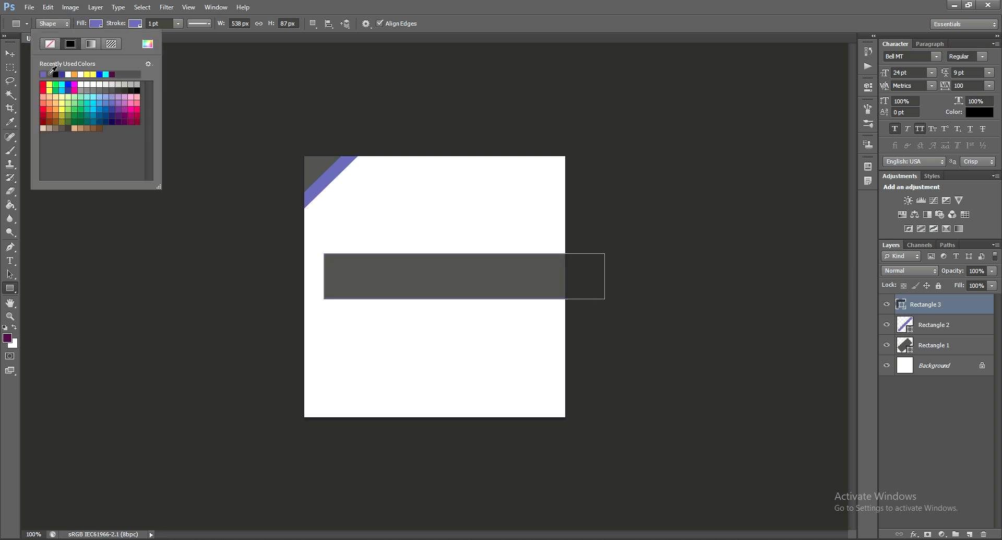
left_click(135, 23)
left_click(134, 24)
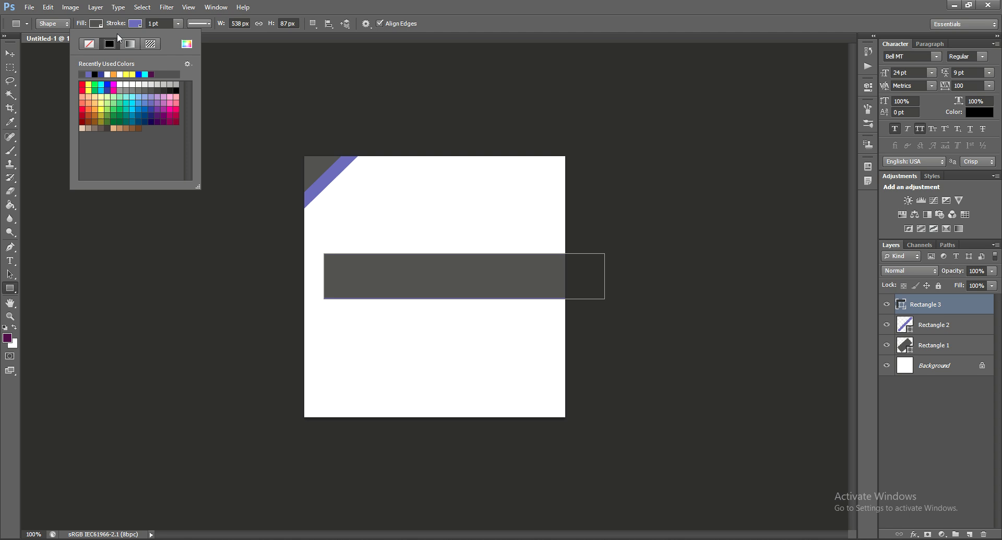
left_click(82, 74)
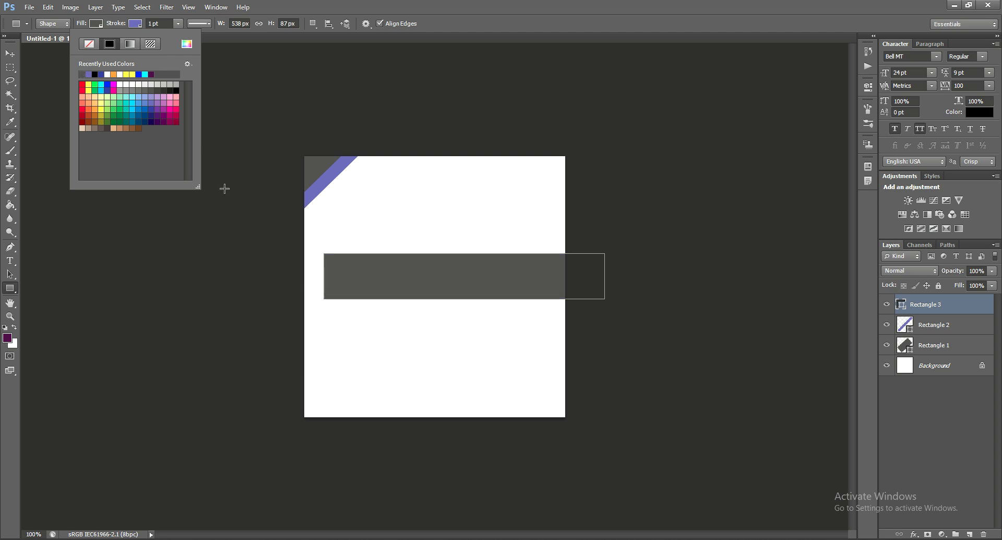
- Rotate the wide grey bar about 45° counter-clockwise and place it diagonally across the canvas, parallel to the purple stripe
left_click(8, 57)
key("ctrl+t")
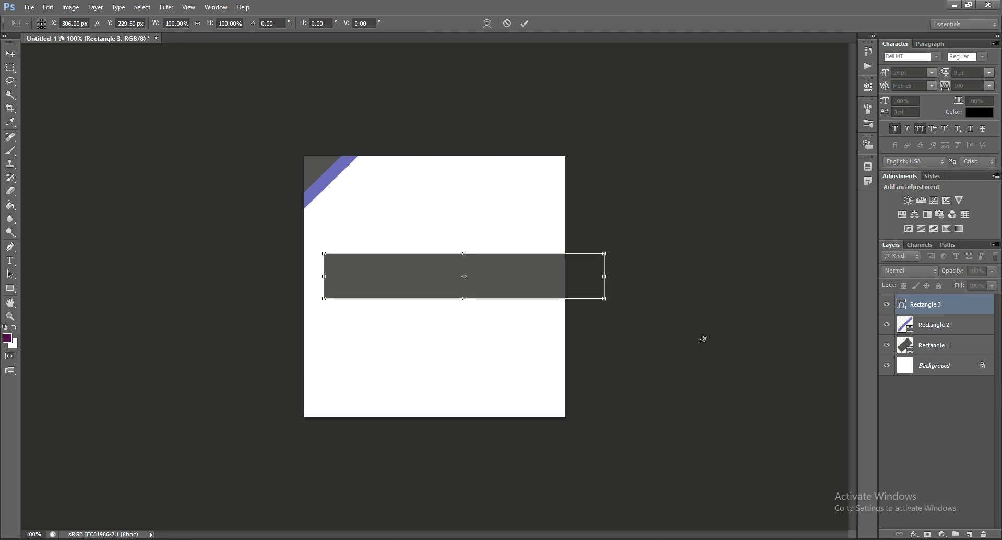
left_click_drag(605, 321, 579, 197)
left_click_drag(407, 371, 349, 337)
left_click_drag(528, 184, 540, 222)
key("Escape")
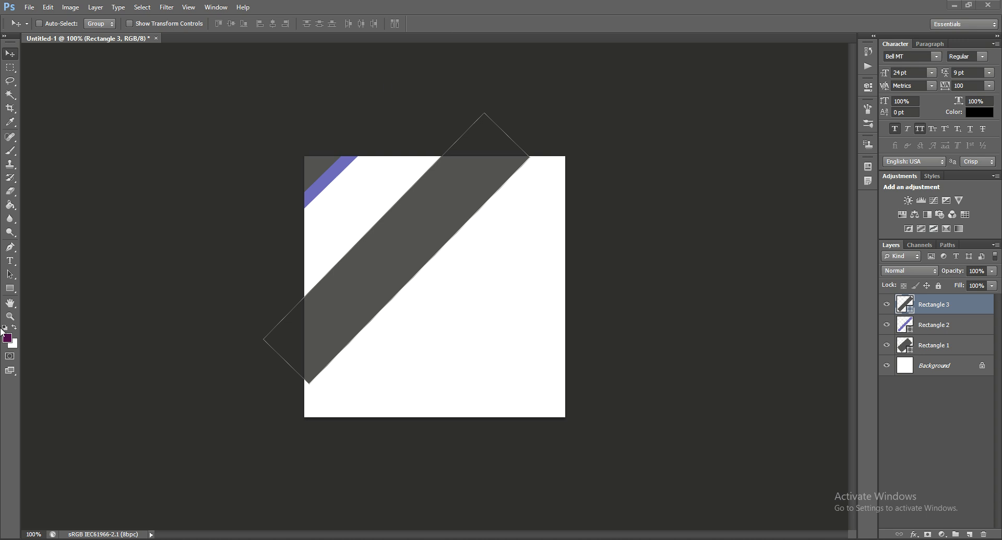
- Try to draw a circle over the grey diagonal bar with the Ellipse tool and recolour its fill and stroke, and undo it
left_click(13, 294)
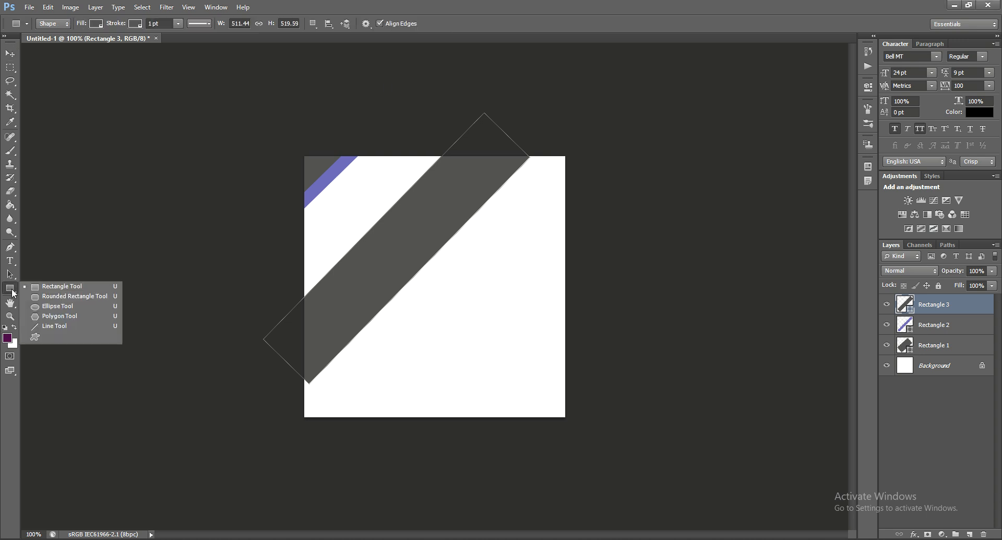
left_click(96, 23)
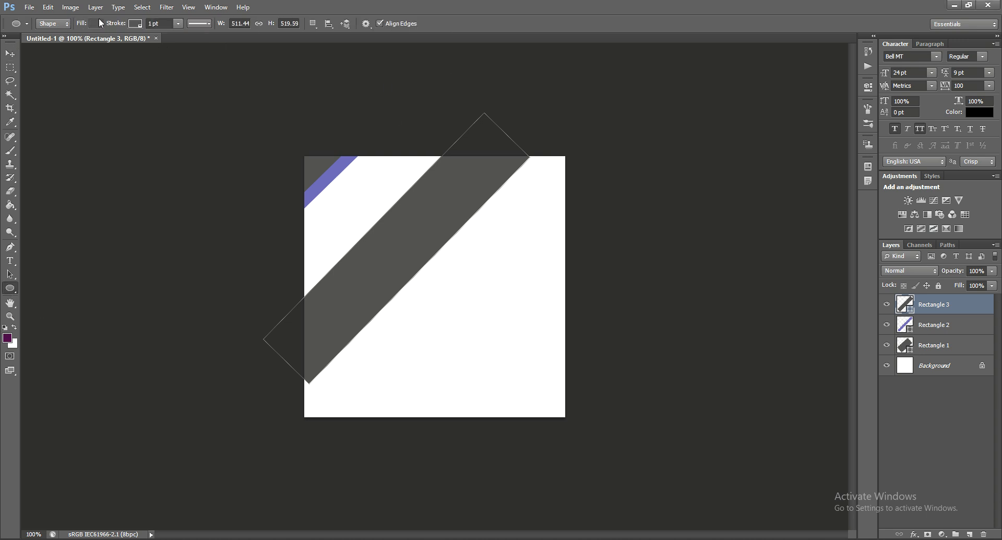
left_click(132, 20)
left_click(132, 23)
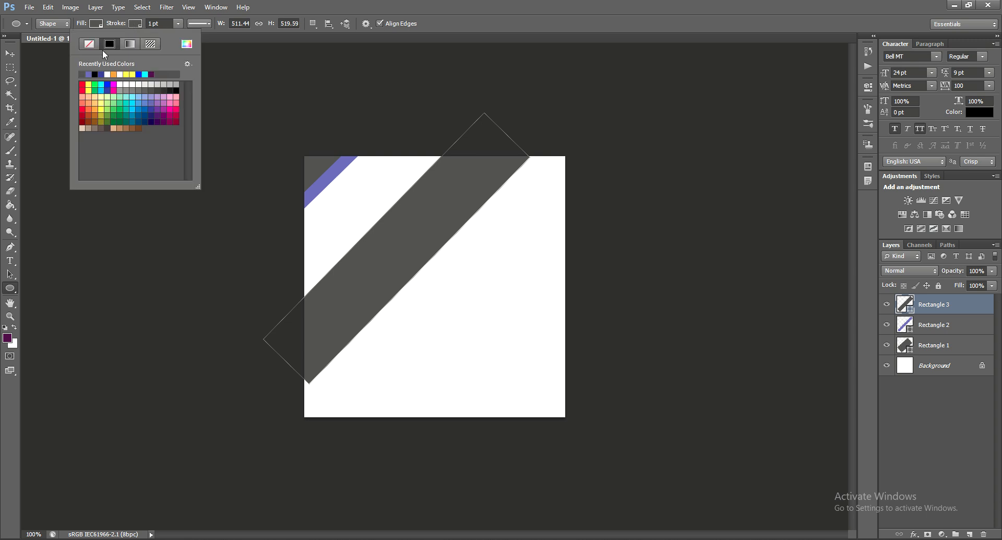
left_click(82, 75)
left_click(92, 23)
left_click(90, 24)
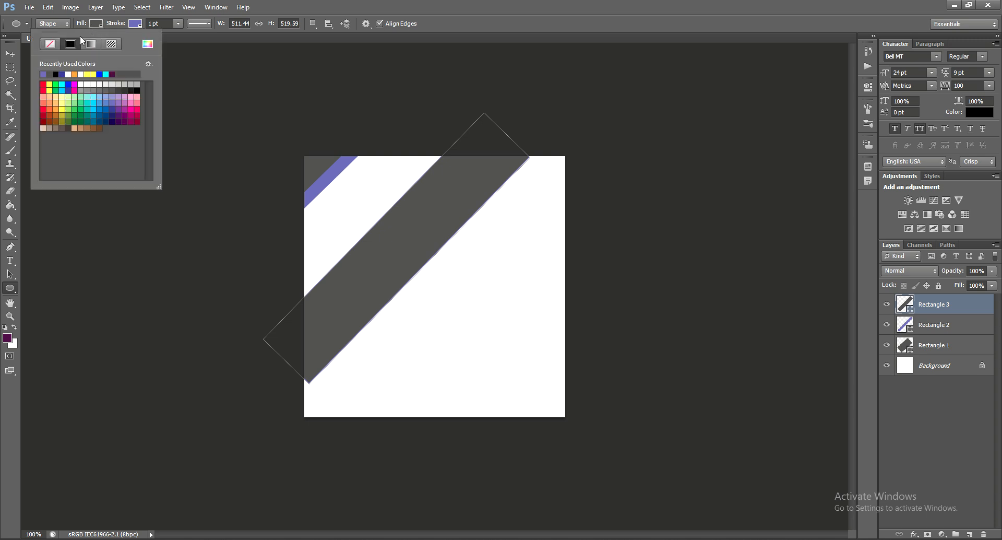
left_click(69, 73)
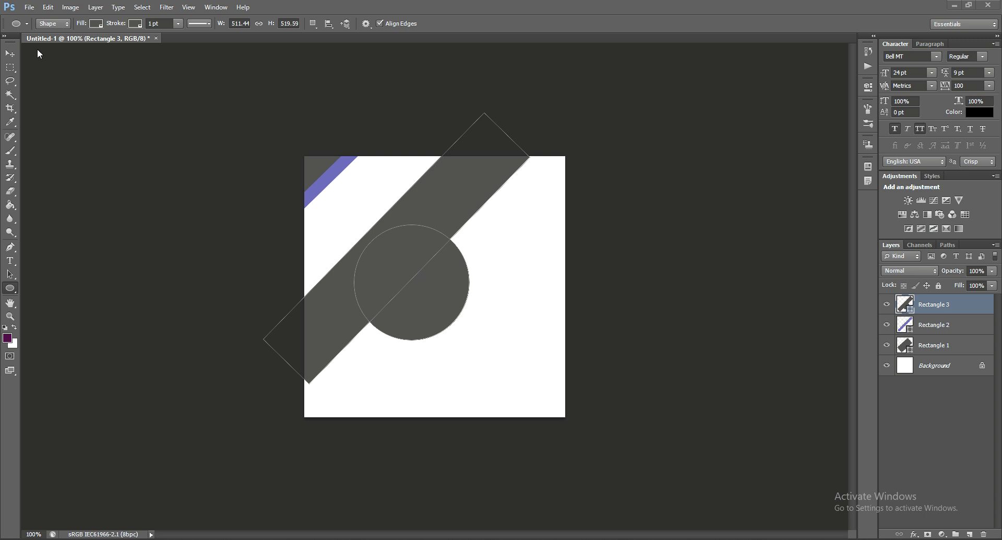
left_click(137, 23)
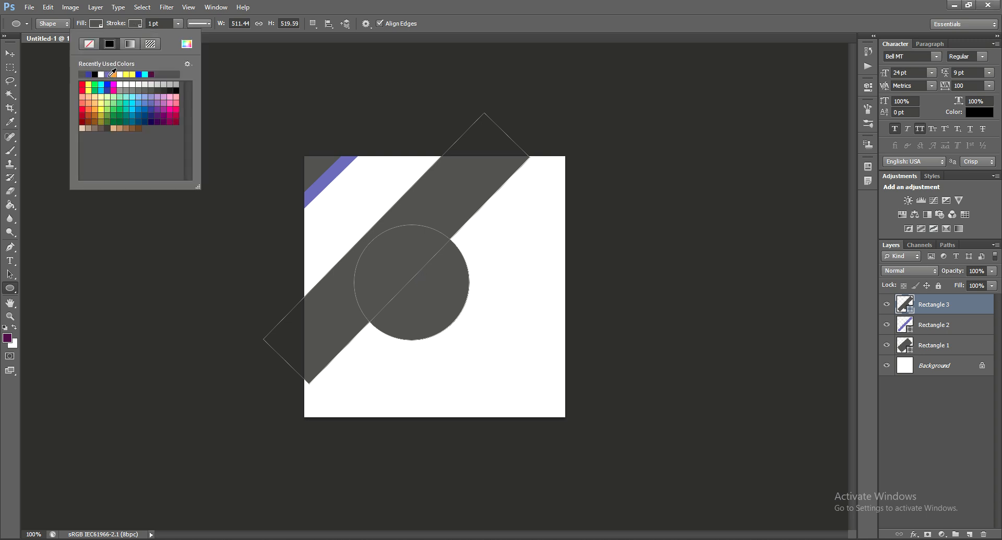
left_click(109, 75)
key("ctrl+alt+z")
key("ctrl+alt+z")
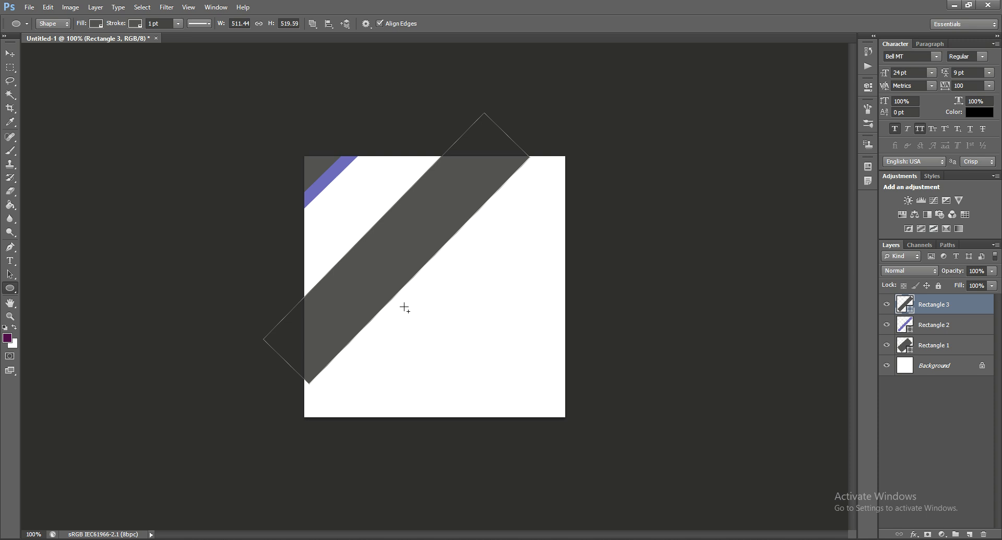
- Try to draw an ellipse in the canvas's lower-right area, and undo it
left_click_drag(404, 306, 565, 424)
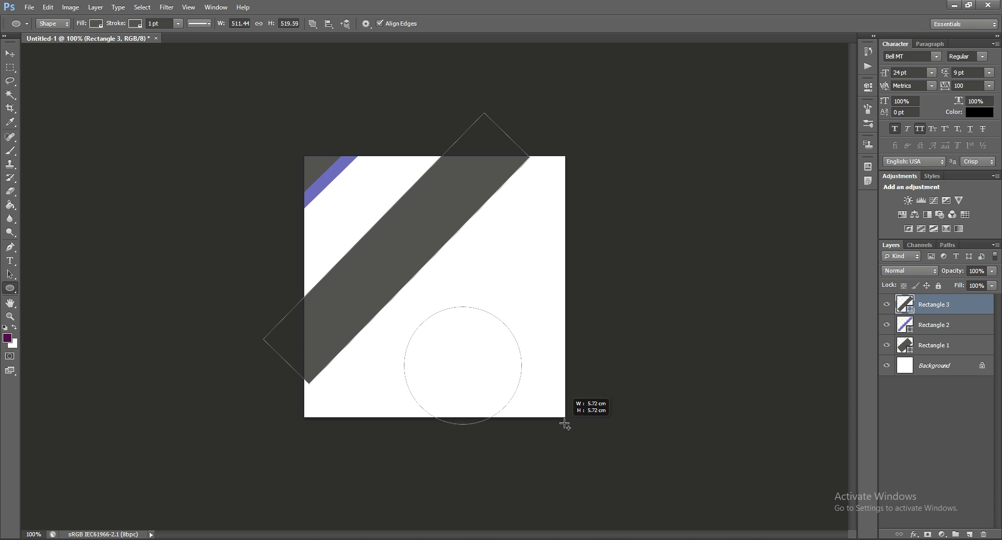
left_click_drag(565, 424, 564, 417)
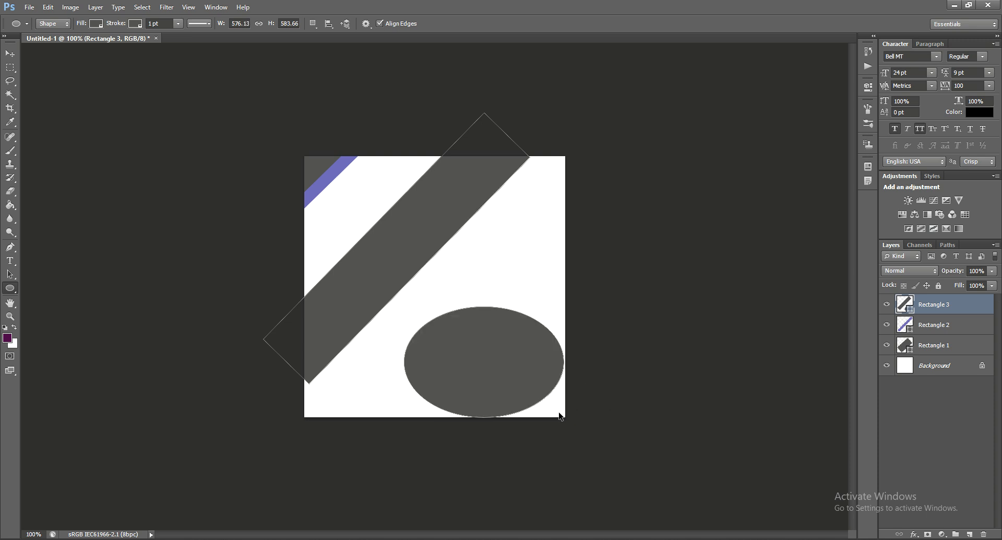
key("ctrl+s")
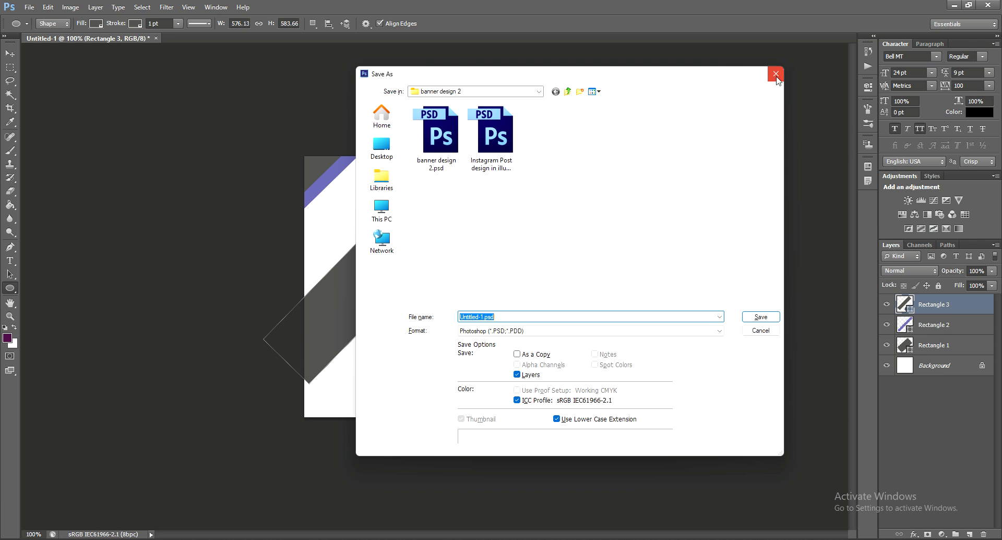
left_click(776, 75)
key("ctrl+z")
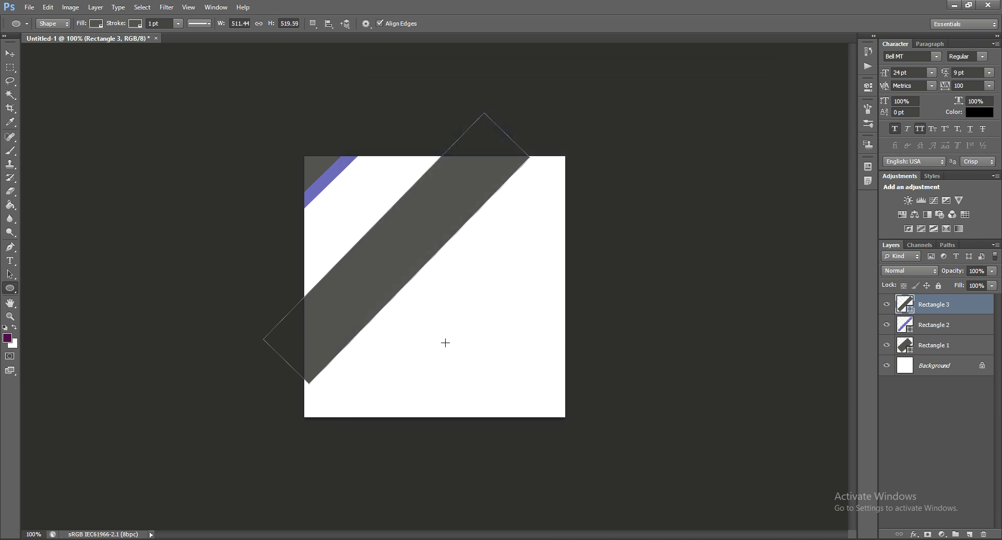
- Draw a white circle with a thin purple outline near the canvas's lower-right corner and move it onto the grey diagonal bar
left_click_drag(443, 313, 531, 410)
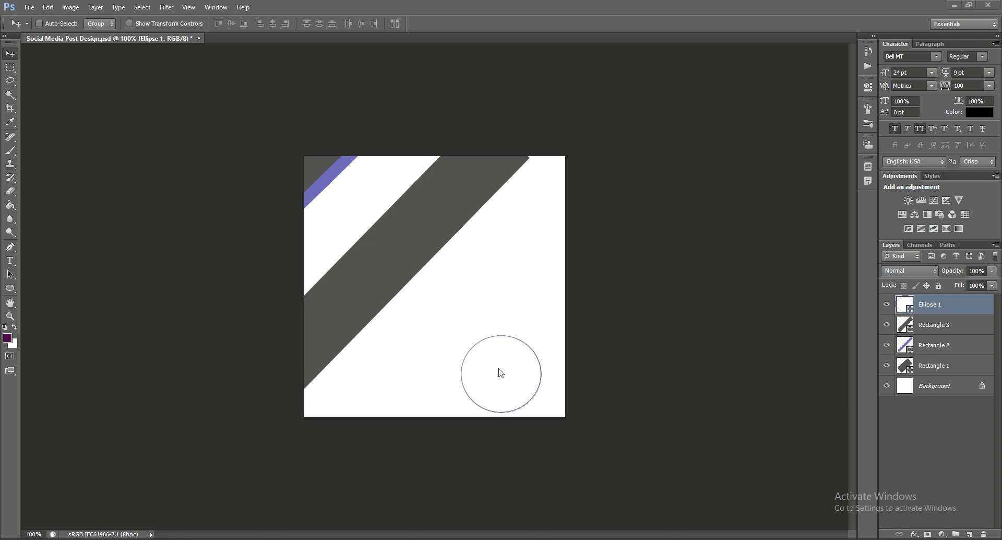
left_click_drag(498, 382, 388, 272)
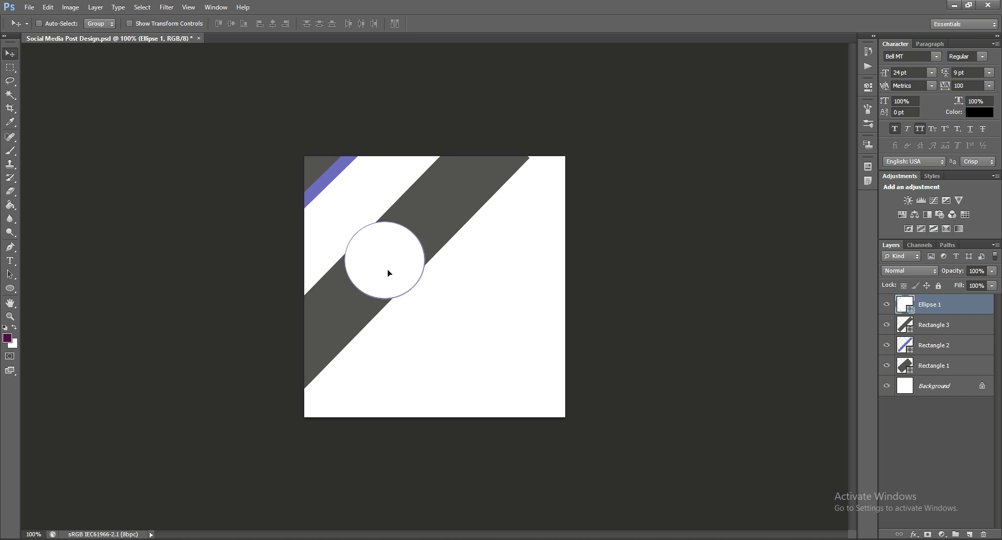
- Enlarge the white circle on the grey bar to about 143% of its width and height
key("ctrl+t")
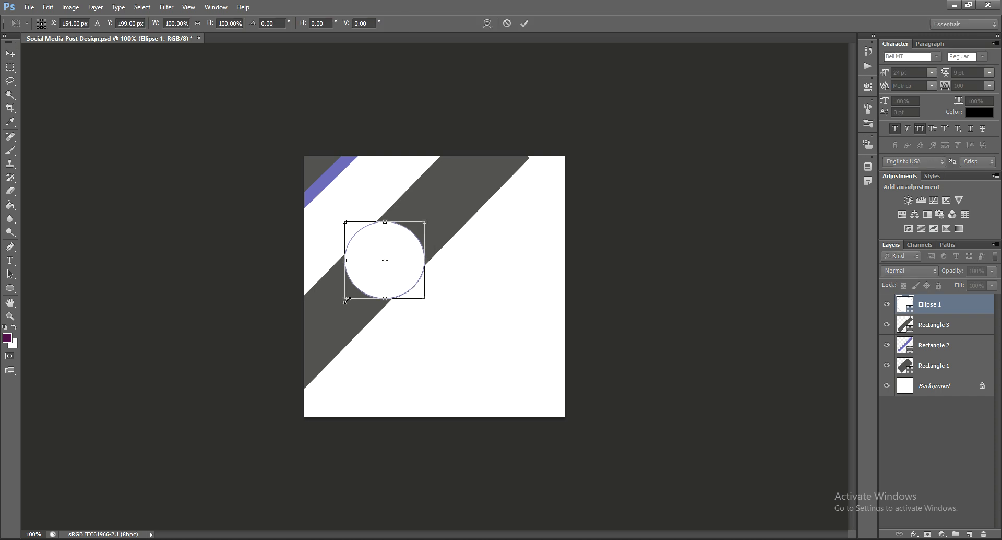
mouse_move(346, 298)
left_mouse_down()
mouse_move(329, 326)
mouse_move(358, 302)
left_mouse_up()
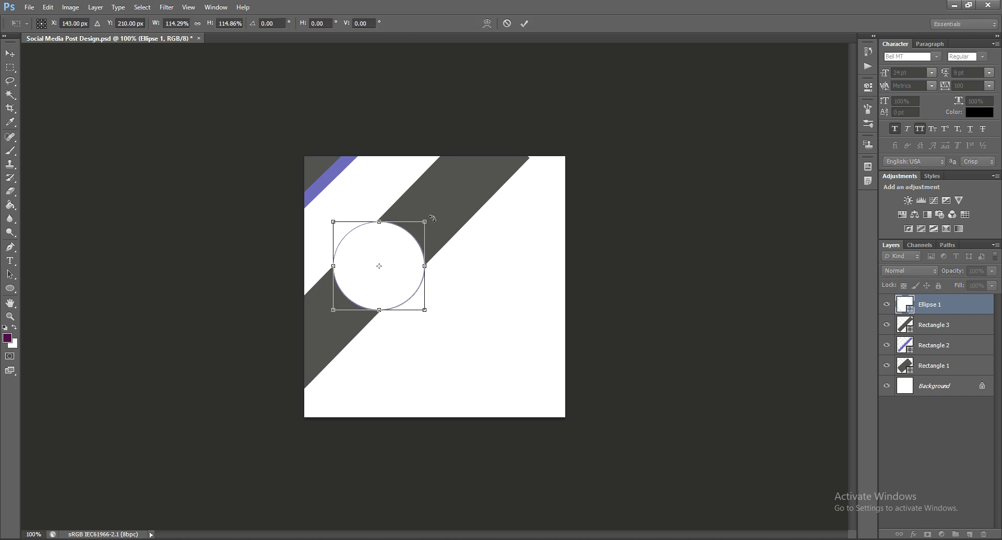
left_click_drag(425, 220, 444, 203)
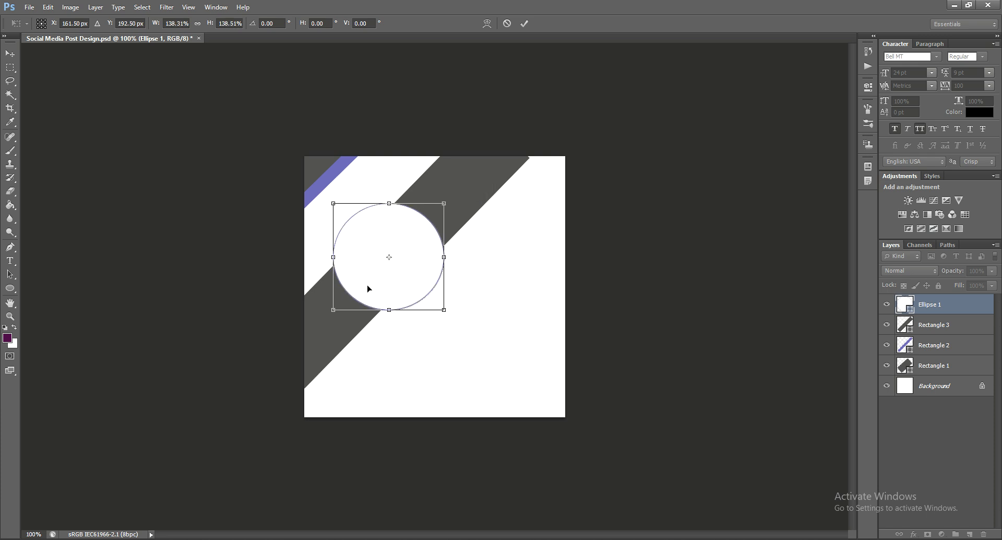
left_click_drag(333, 311, 330, 315)
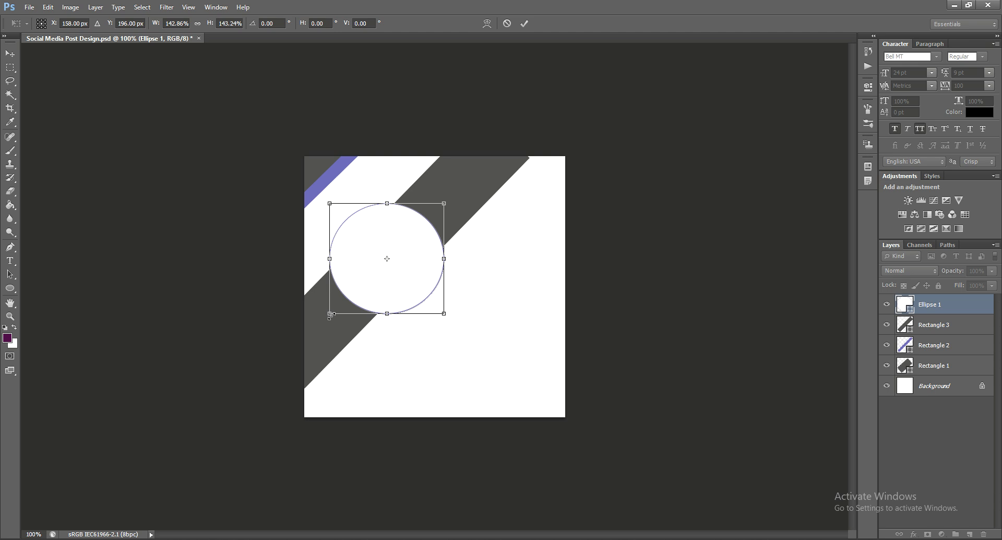
- Nudge the enlarged circle 12 px left and 15 px down along the grey bar, and apply the transform
key("Left")
key("Left")
key("Left")
key("Left")
key("Left")
key("Left")
key("Left")
key("Left")
key("Left")
key("Down")
key("Down")
key("Down")
key("Down")
key("Down")
key("Down")
key("Down")
key("Down")
key("Down")
key("Down")
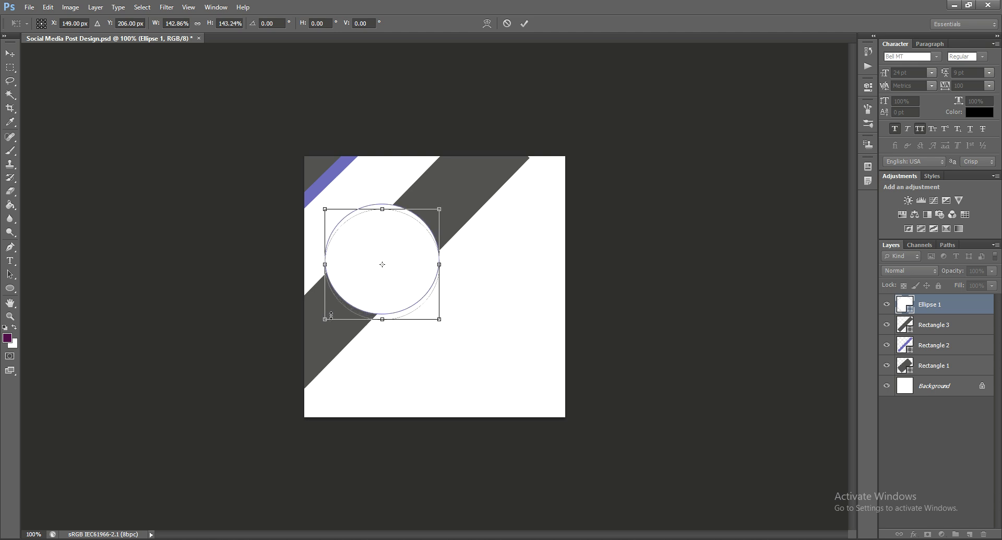
key("Down")
key("Down")
key("Down")
key("Down")
key("Down")
key("Left")
key("Left")
key("Left")
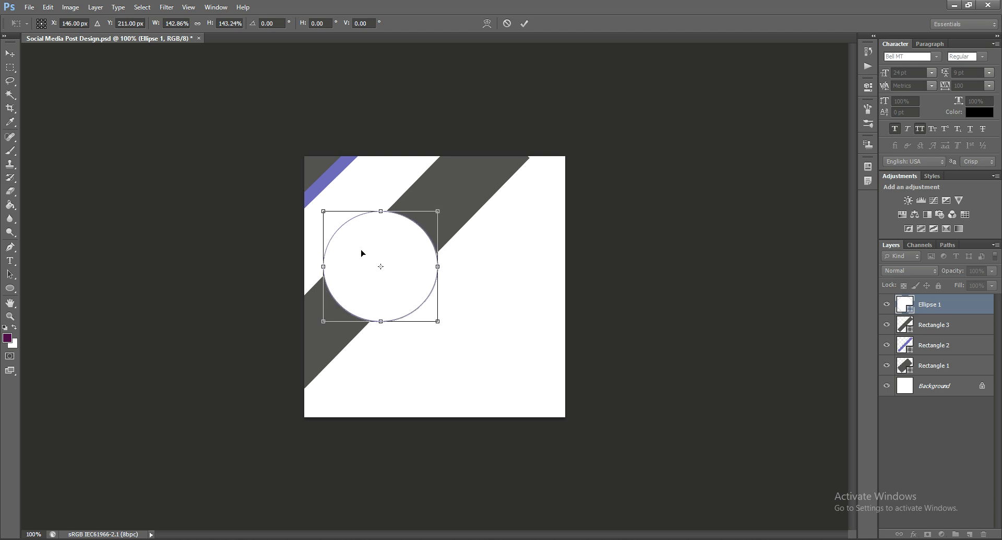
key("Return")
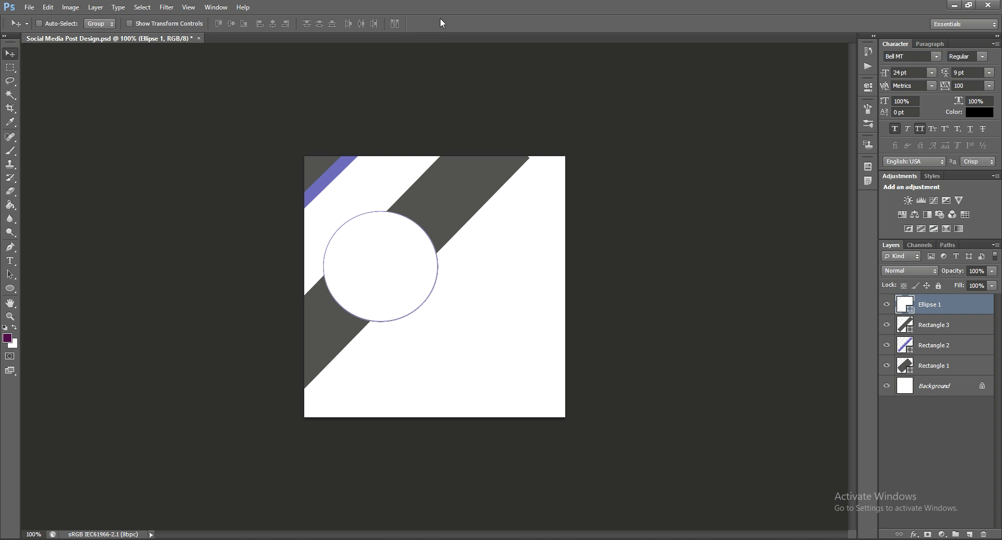
- Scale the circle down to about 77%, reposition it on the grey bar near X 148 px, Y 217 px, and apply the transform
key("ctrl+t")
left_click_drag(323, 321, 339, 270)
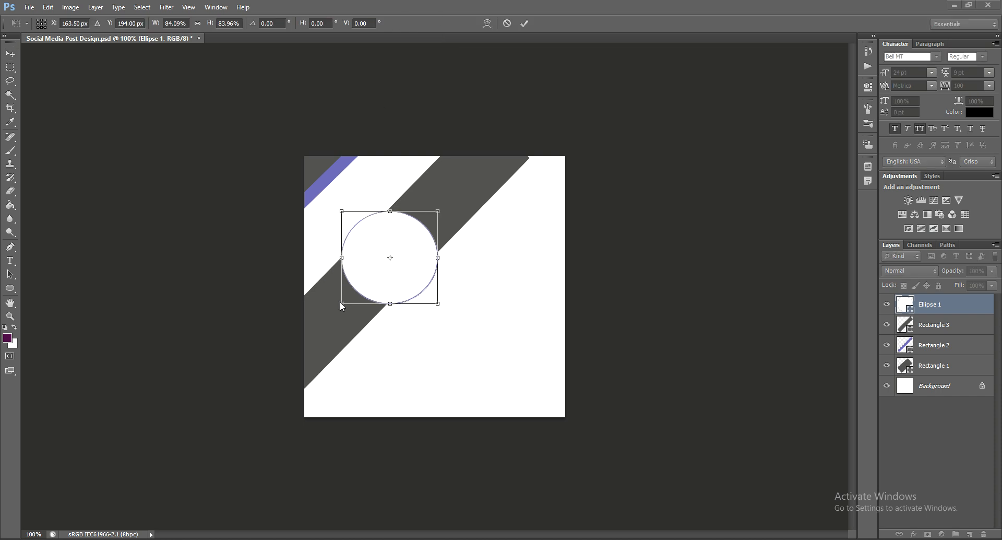
left_click_drag(341, 305, 349, 296)
left_click_drag(398, 237, 386, 255)
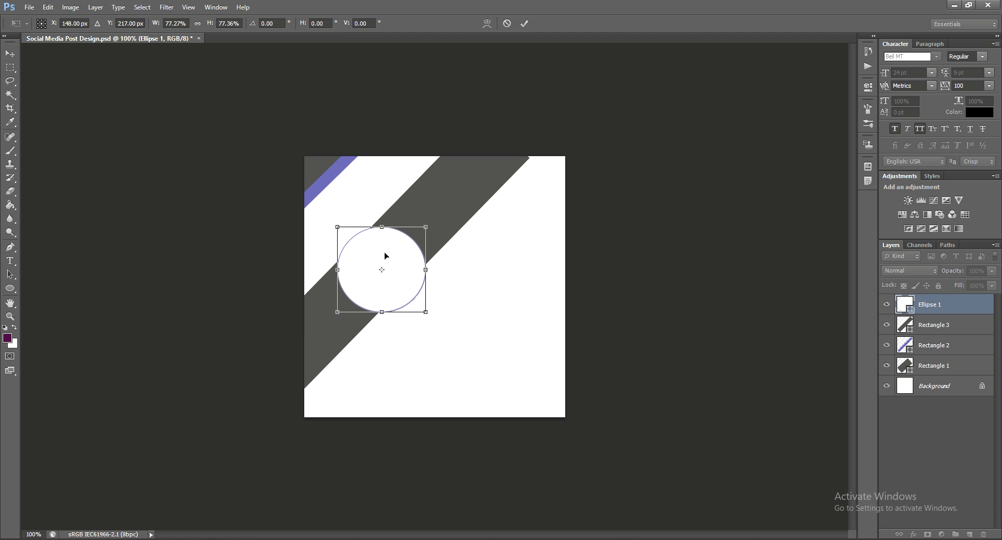
key("Return")
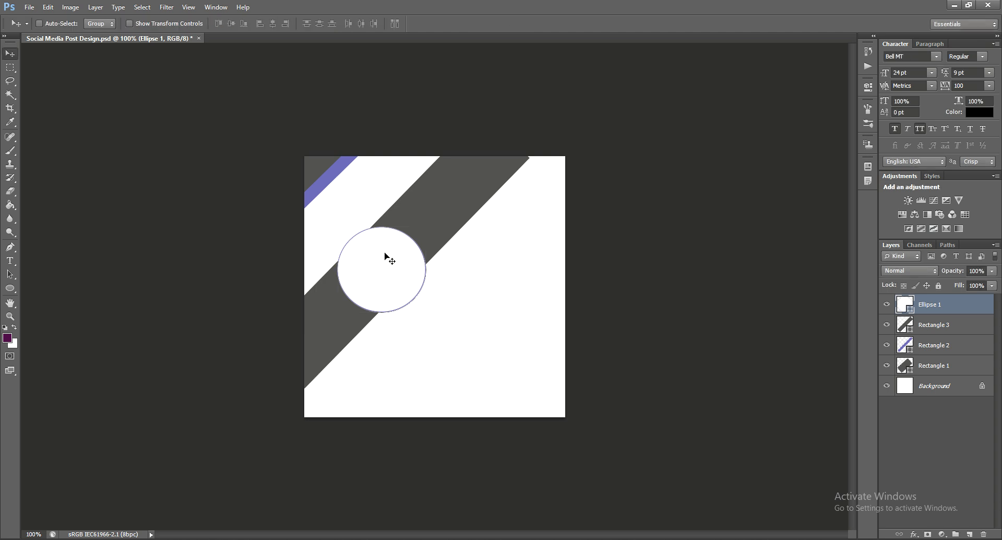
- Duplicate the circle layer and move the copy up and right along the grey bar, beside the first circle
key("ctrl+j")
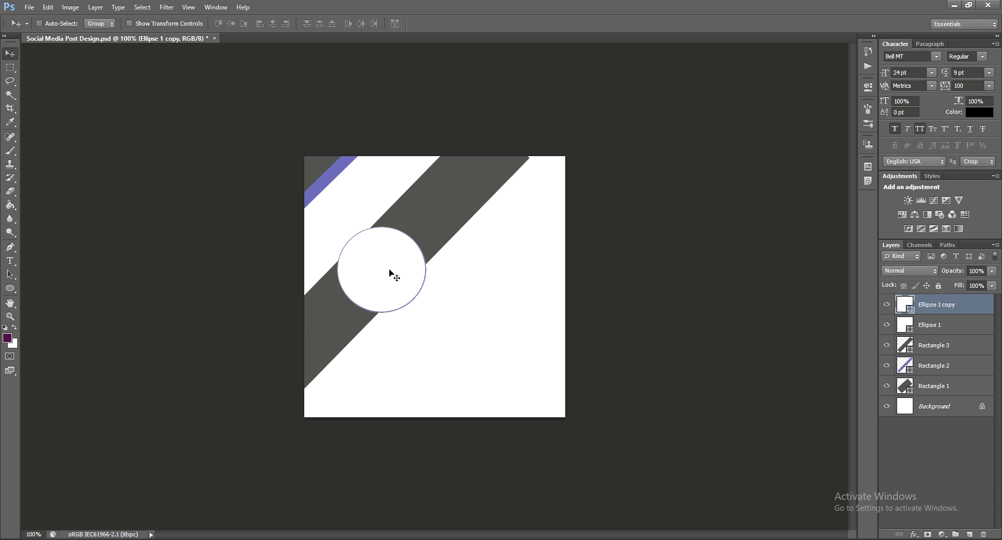
left_click_drag(390, 271, 468, 234)
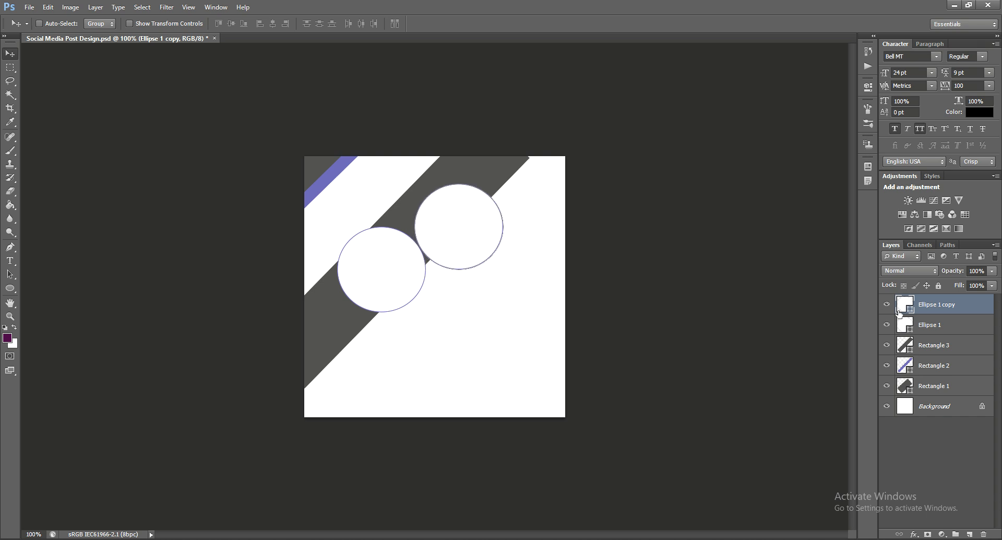
- Move the circle copy's layer below the first circle's layer and shift the copy left so it tucks behind that circle
left_click_drag(931, 307, 939, 332)
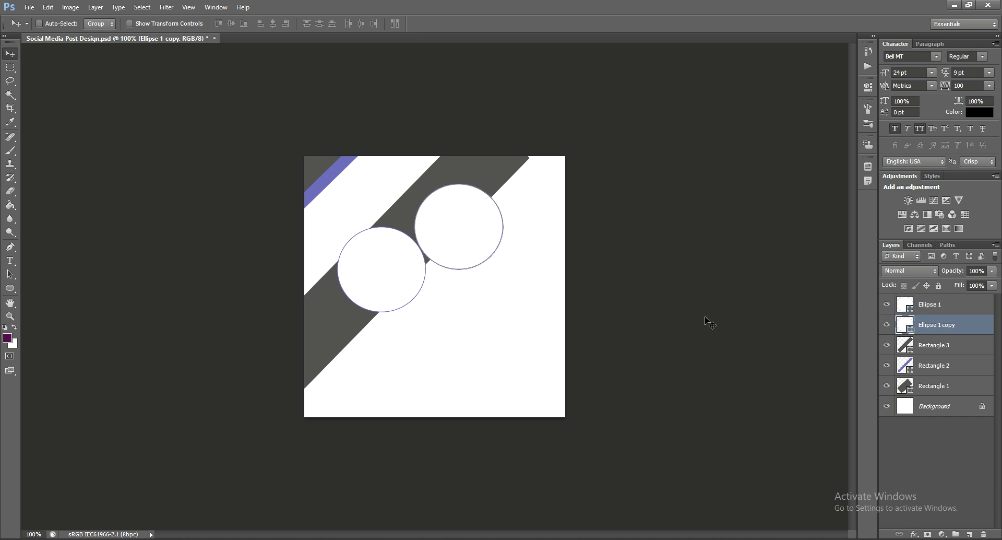
mouse_move(469, 243)
left_mouse_down()
mouse_move(456, 247)
mouse_move(446, 231)
mouse_move(460, 247)
left_mouse_up()
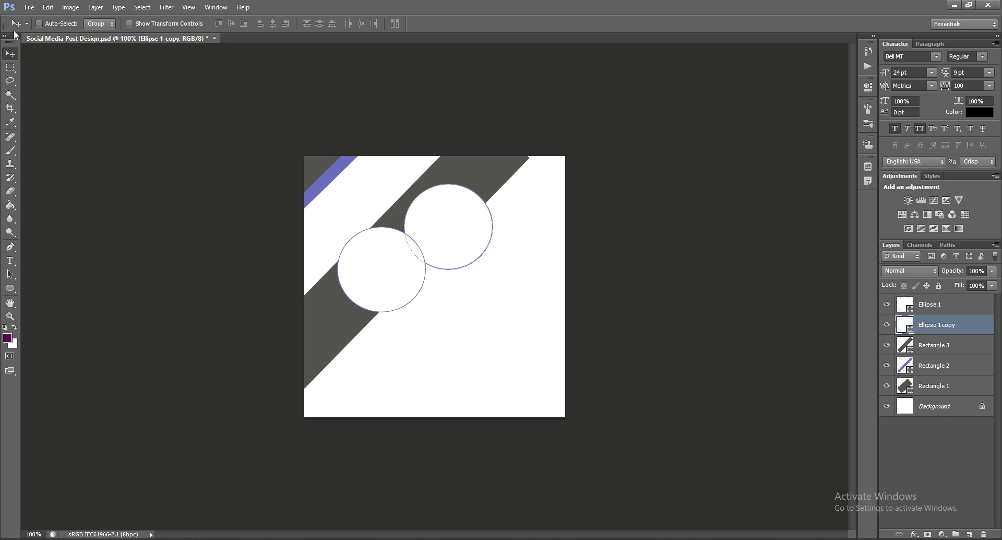
- Fill the copied circle with the recently used purple that matches the corner stripe
left_click(26, 7)
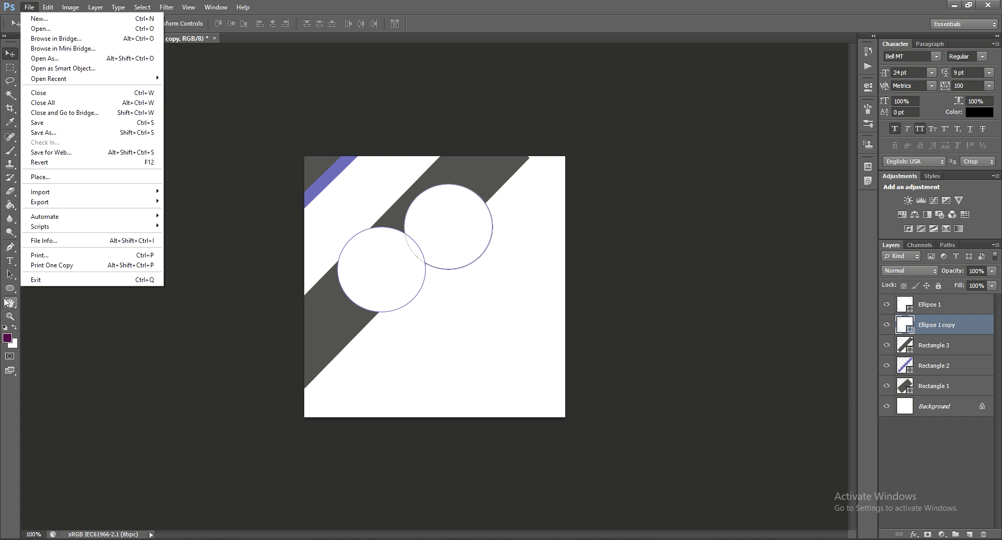
left_click(10, 289)
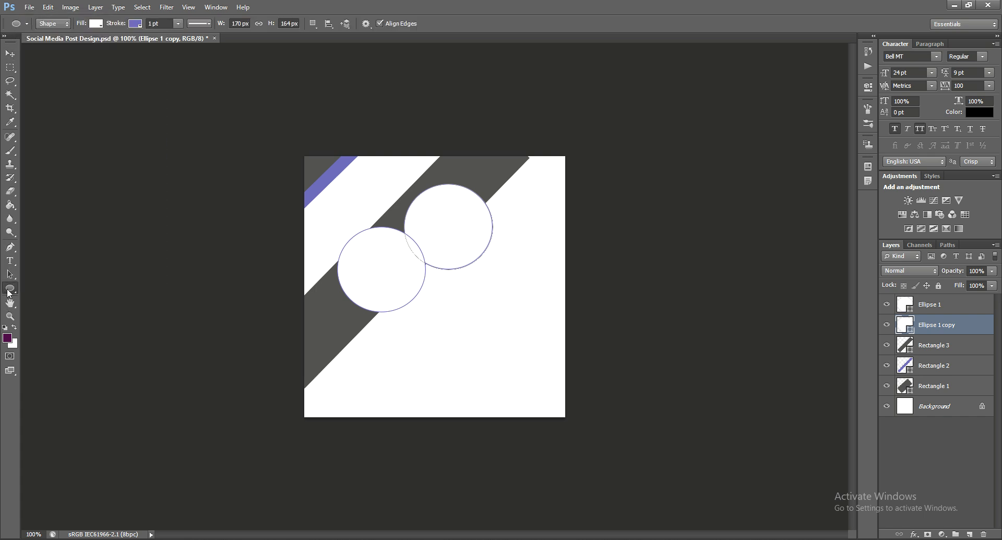
left_click(135, 23)
left_click(90, 74)
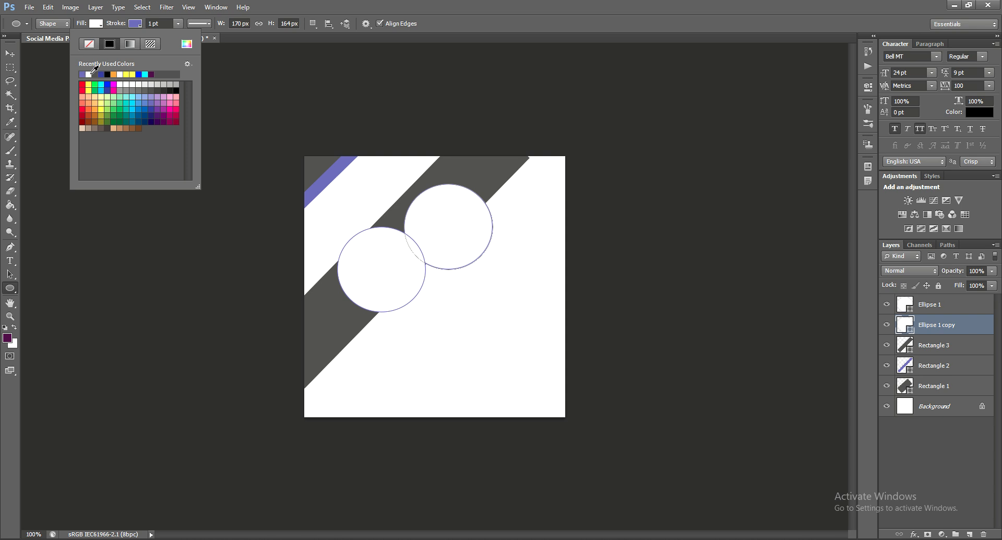
left_click(94, 24)
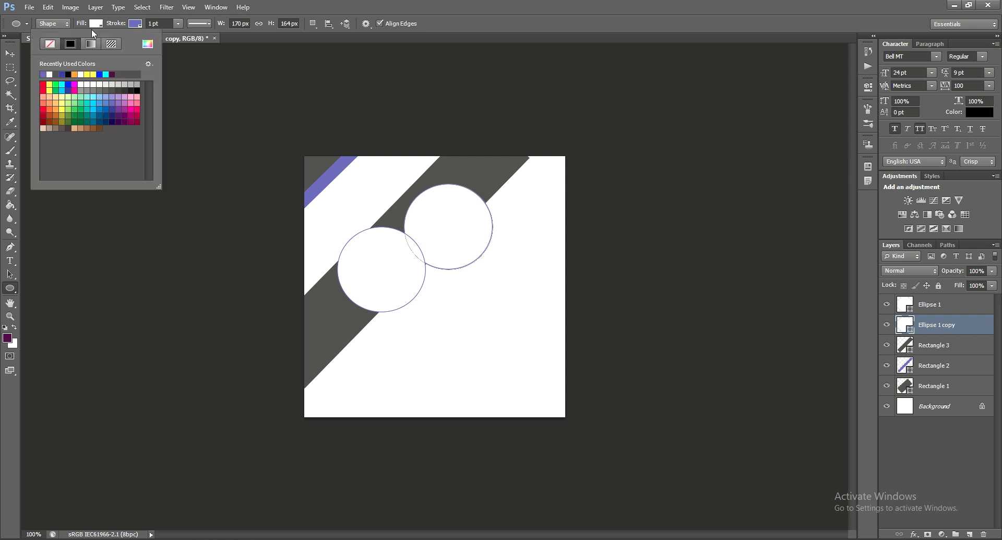
left_click(51, 74)
left_click(10, 53)
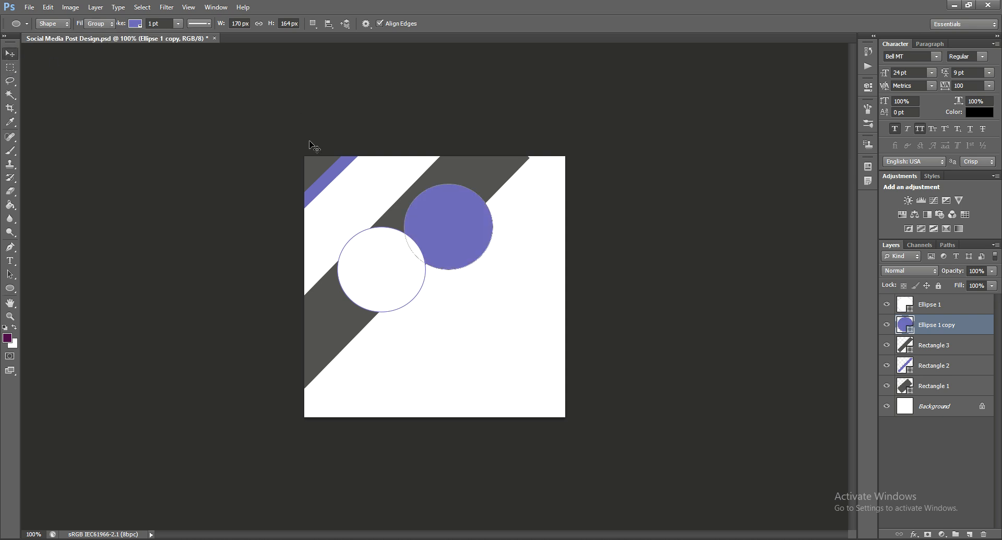
- Shrink the purple circle and place it on the grey bar against the upper-right edge of the white circle
key("ctrl+t")
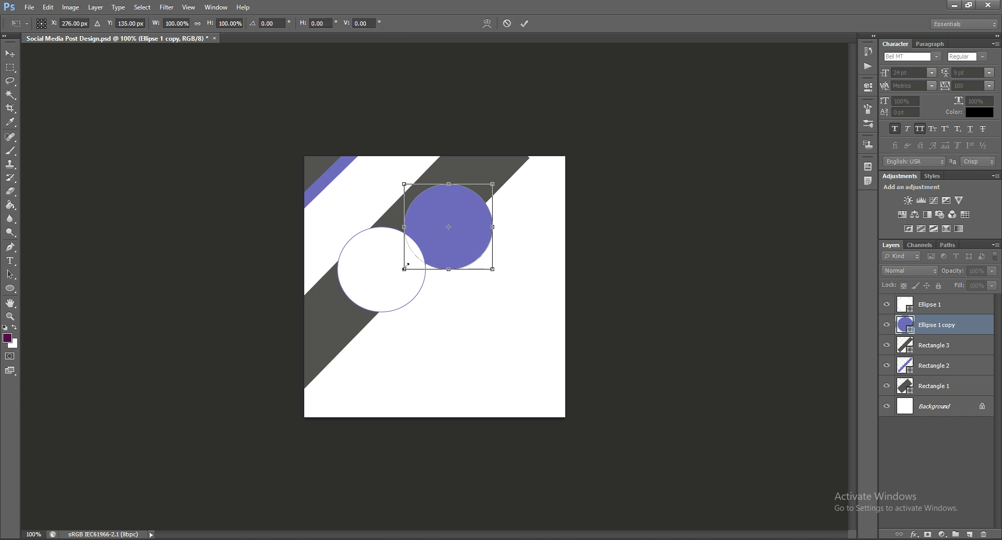
left_click_drag(403, 270, 434, 241)
left_click_drag(474, 214, 456, 239)
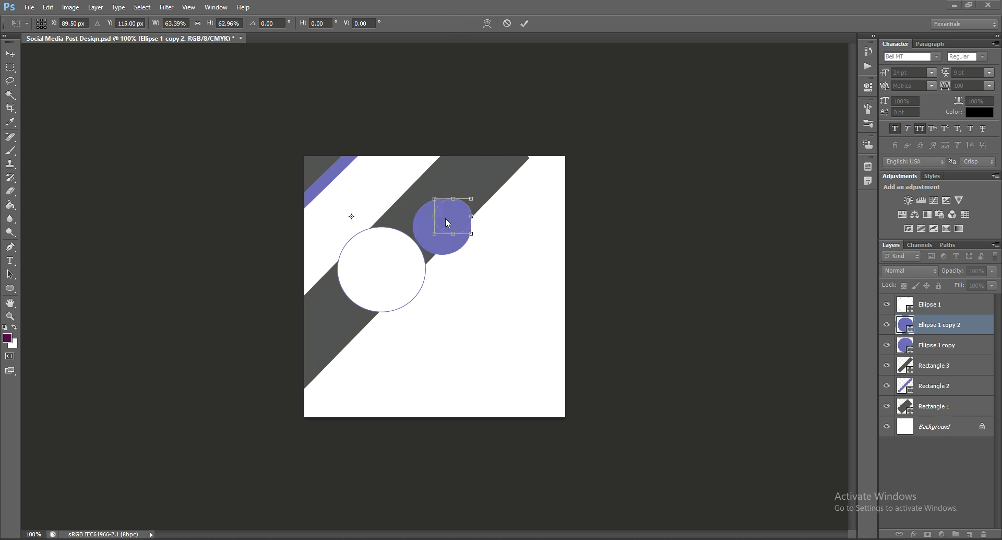
- Scale a duplicate of the purple circle to about 38%, place it left of the white circle, and apply the transform
left_click_drag(436, 230, 318, 249)
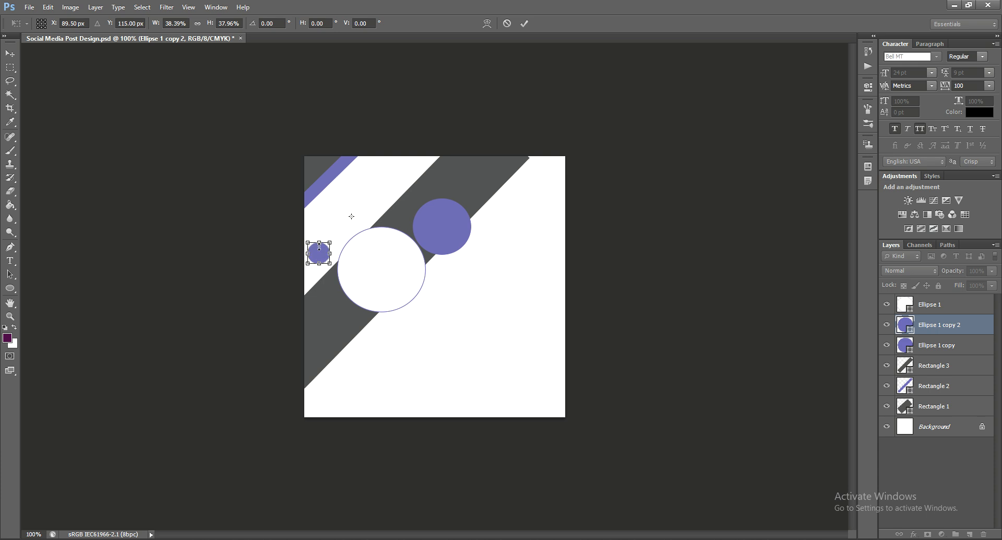
key("Return")
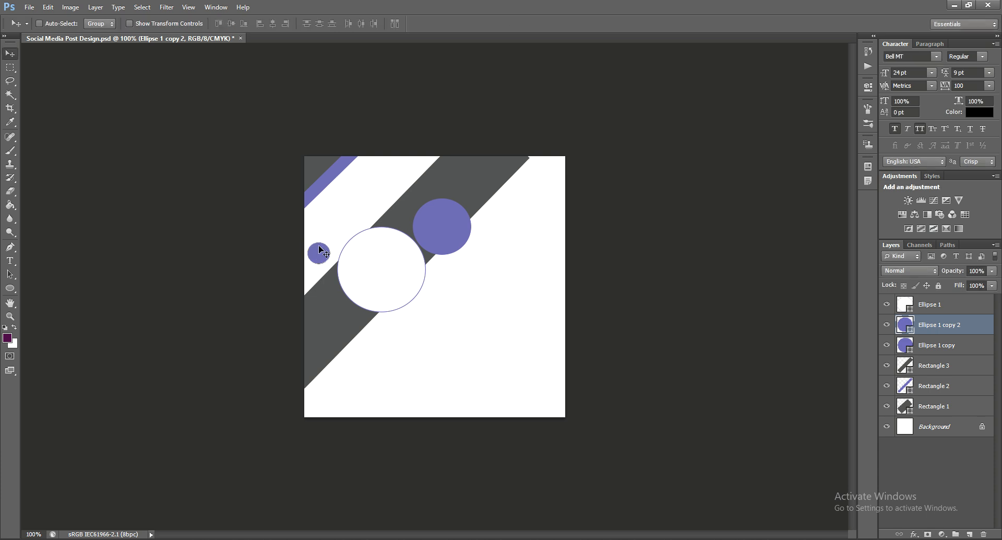
- Duplicate the small purple circle twice, placing one copy just below the white circle and the other above the grey bar near the canvas top
key("ctrl+j")
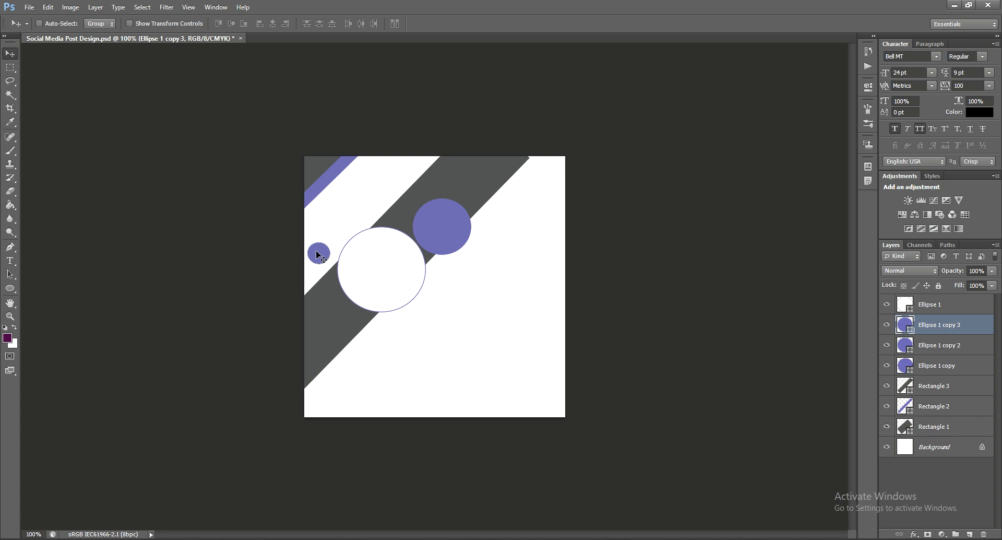
left_click_drag(319, 254, 389, 192)
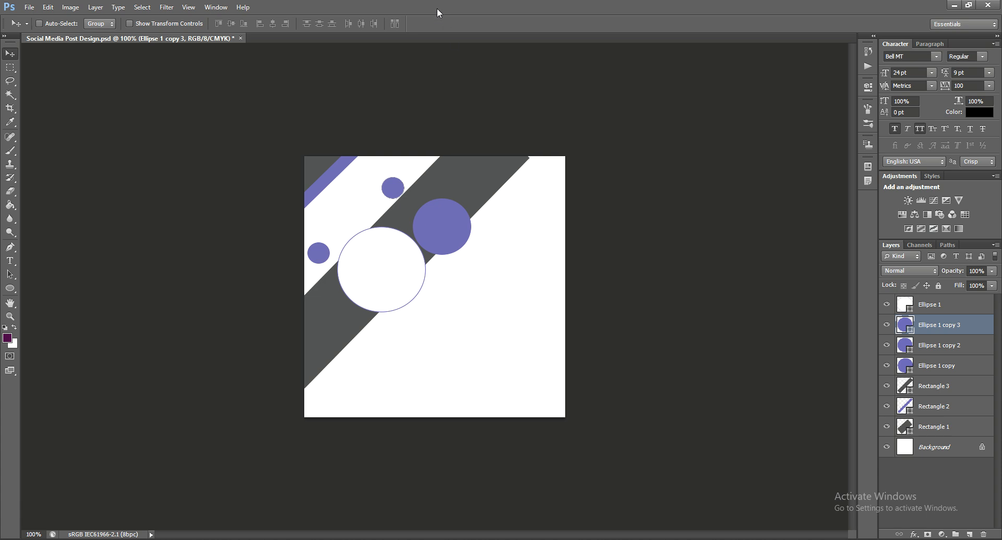
left_click_drag(400, 202, 383, 349)
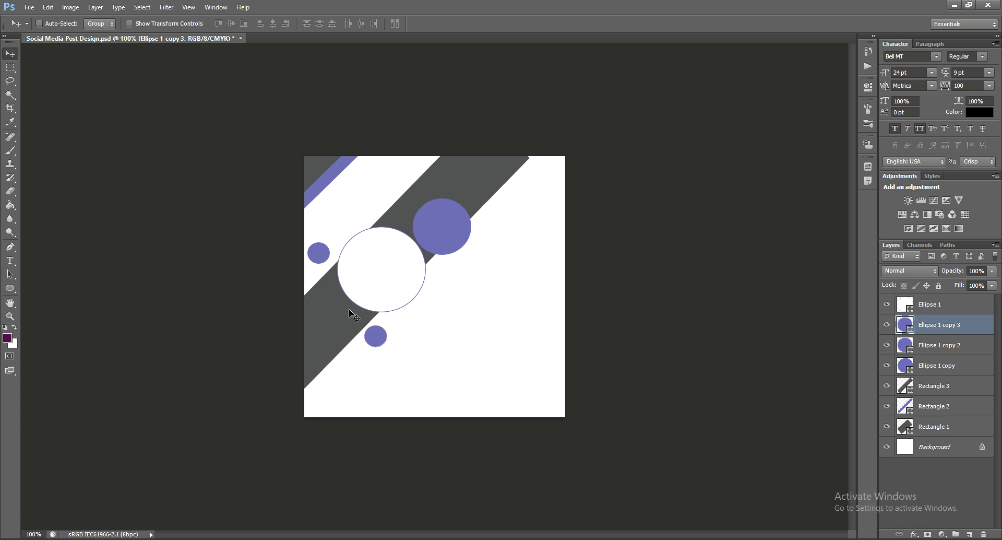
key("ctrl+j")
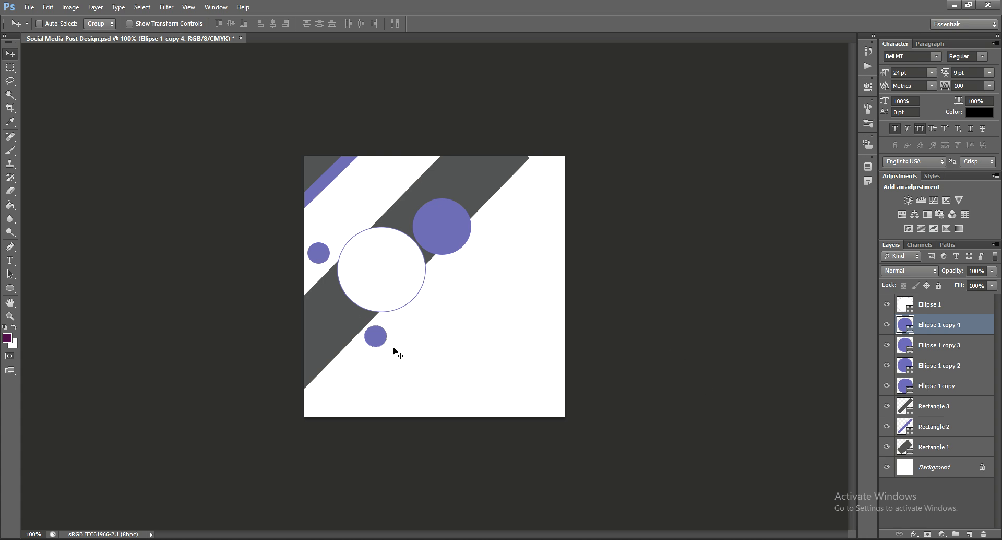
left_click_drag(391, 317, 414, 181)
- Move the medium purple circle's layer above the three small circles' layers, directly beneath the white circle's layer
left_click(933, 302)
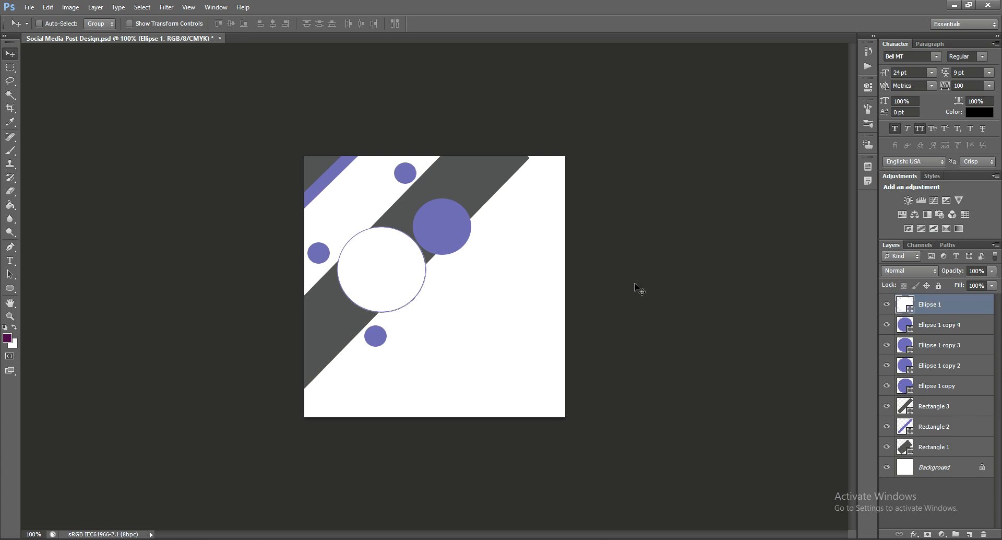
left_click(945, 386)
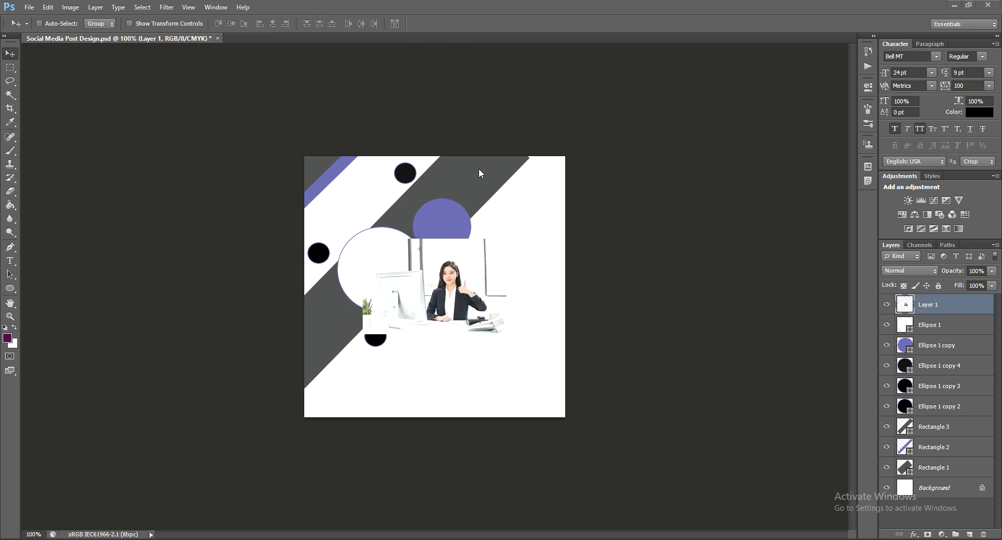
- Clip the photo of the woman at the desk to the large circle, center her inside it, and adjust the office photo in the medium circle
right_click(924, 309)
left_click(833, 301)
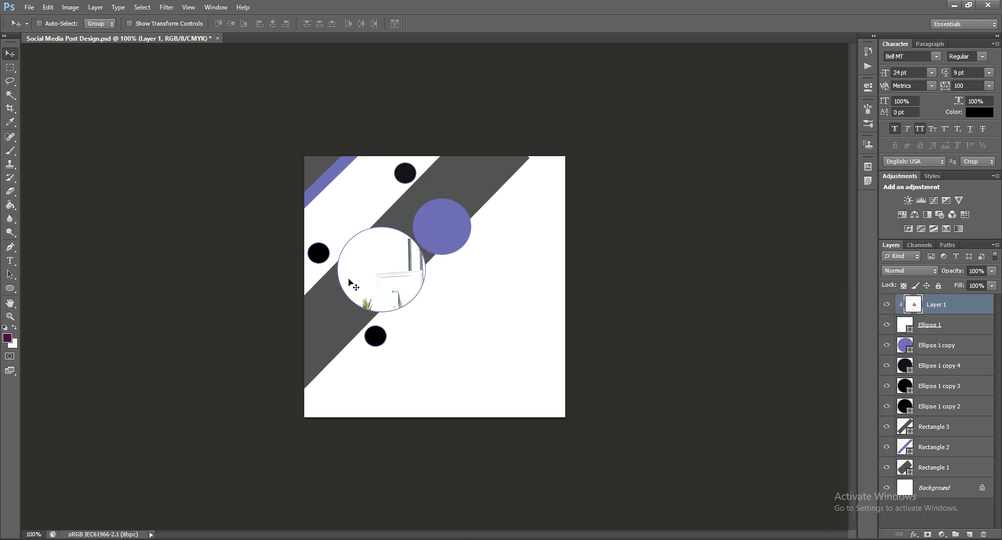
left_click_drag(385, 280, 336, 260)
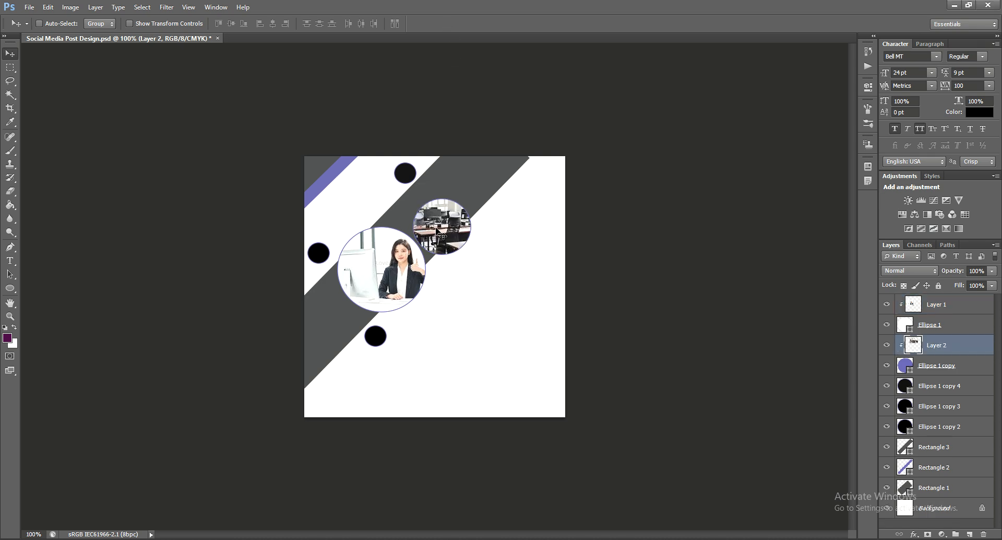
left_click_drag(436, 228, 435, 229)
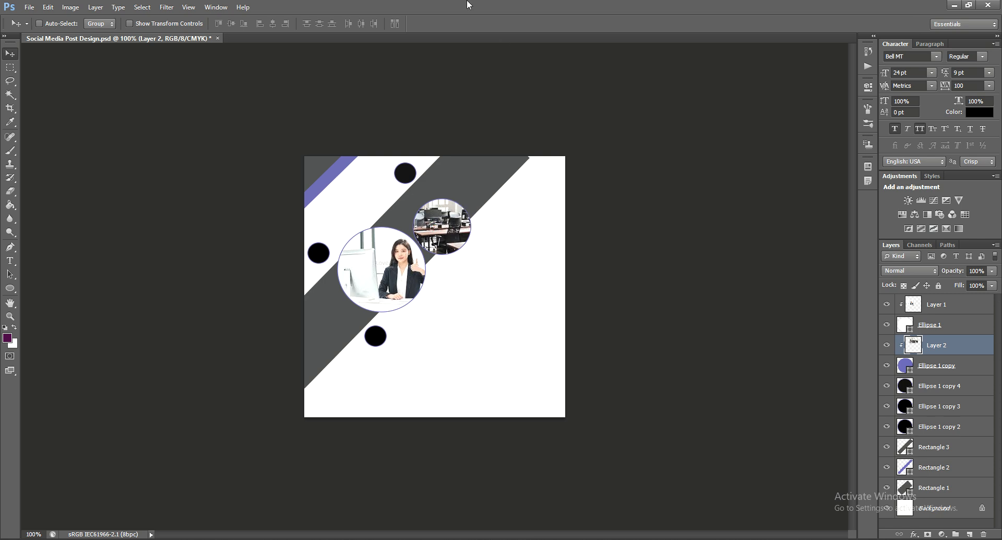
- Add the text DIGITAL in black 24 pt Bell MT on the white area beside the large photo circle
left_click(11, 261)
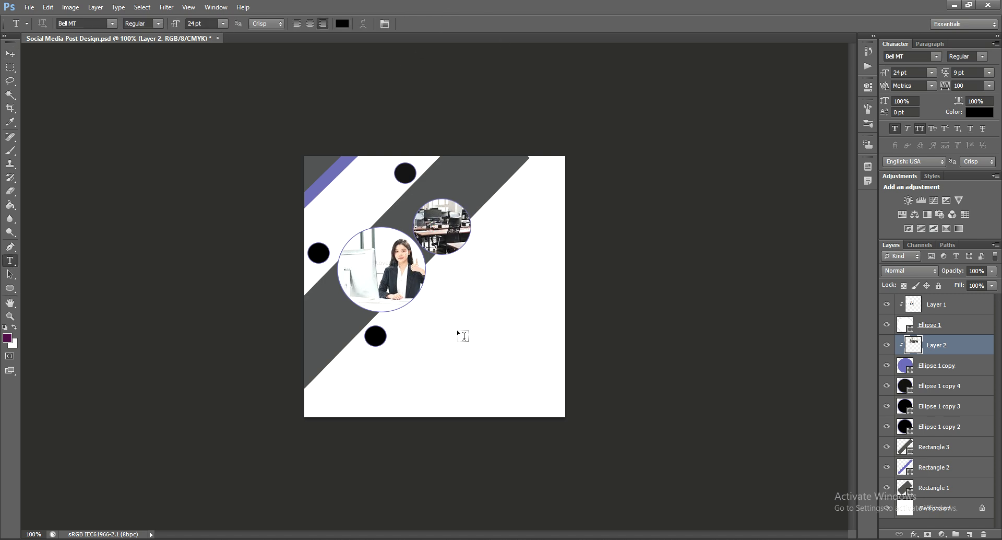
left_click(480, 298)
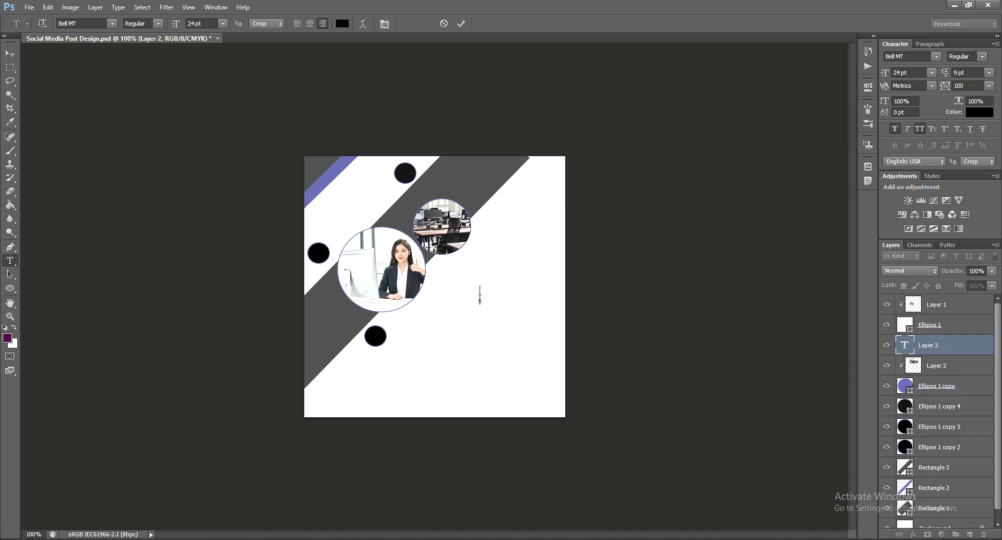
type("D")
type("I")
type("G")
type("I")
type("T")
type("AL")
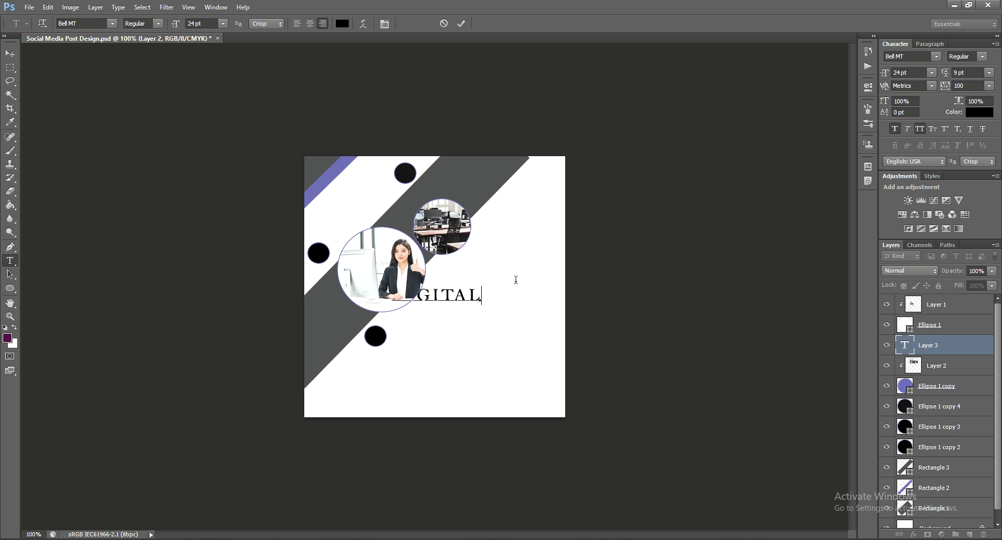
left_click(5, 54)
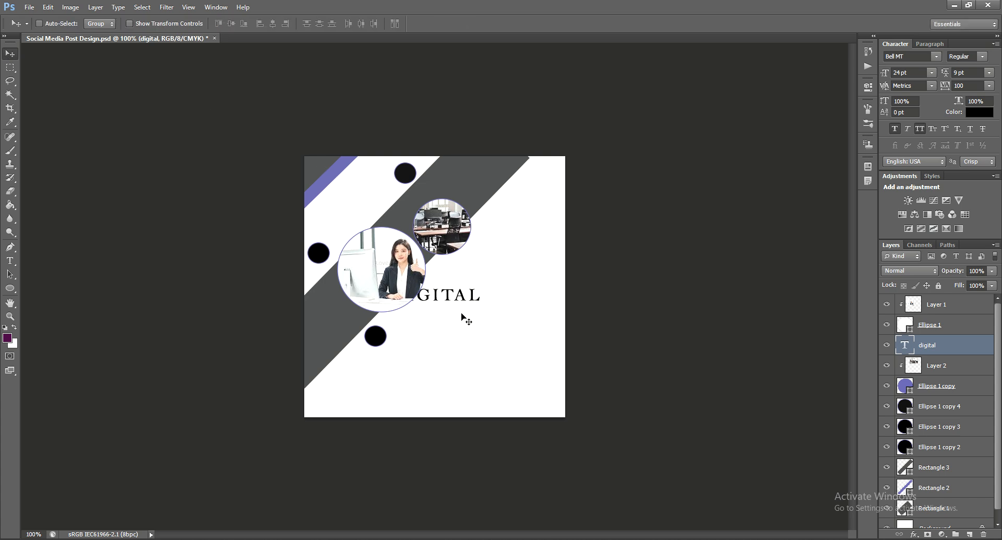
- Move DIGITAL right, clear of the photo circle, set its font size to 18 pt, and nudge it slightly down
left_click_drag(466, 305, 537, 317)
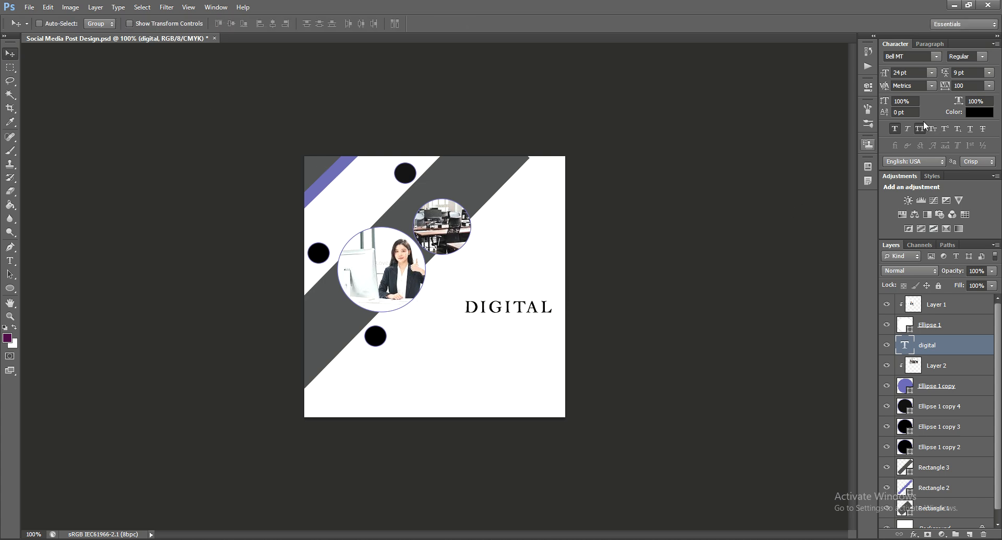
left_click(932, 74)
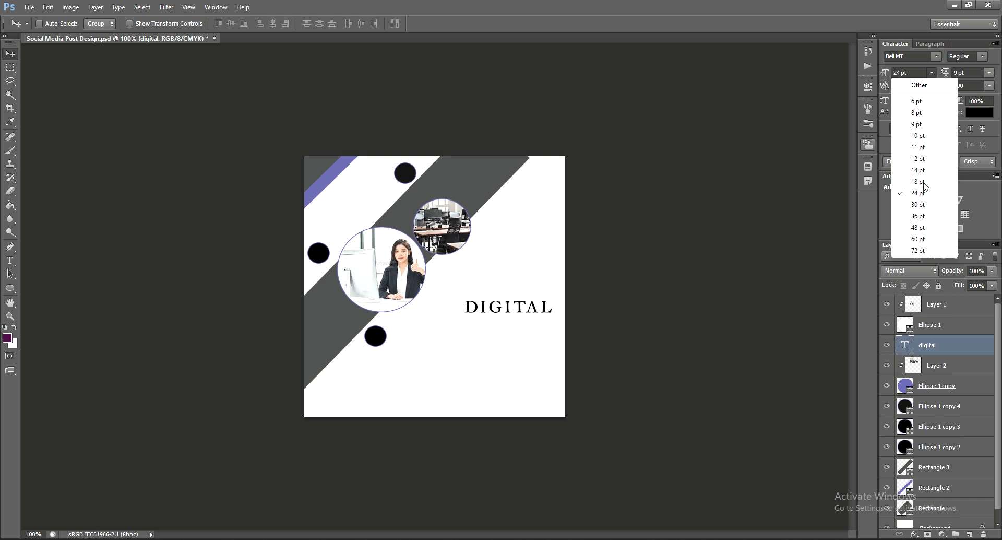
left_click(926, 184)
left_click_drag(529, 313, 529, 319)
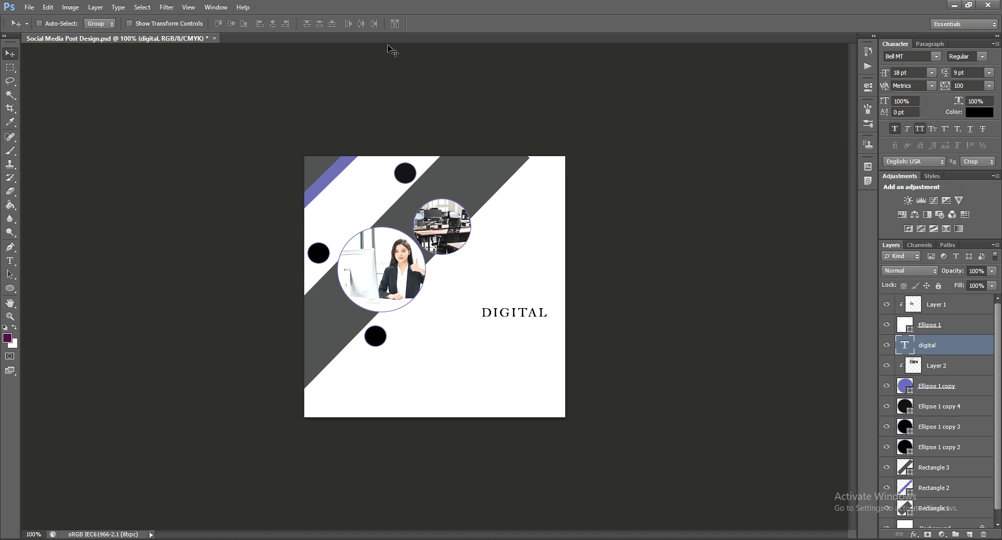
- Add a separate 18 pt Bell MT text reading MARKET below and left of DIGITAL
left_click(11, 260)
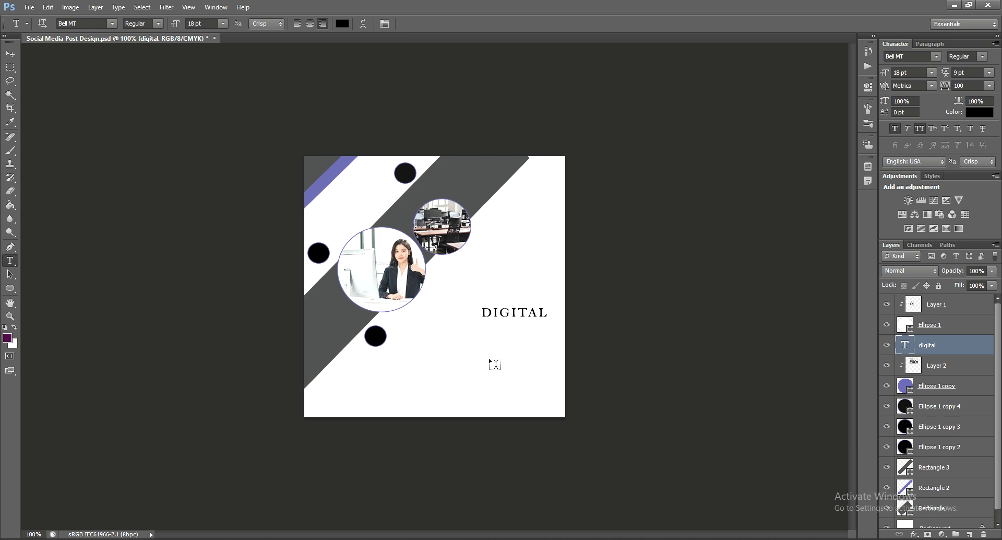
left_click(448, 334)
type("M.")
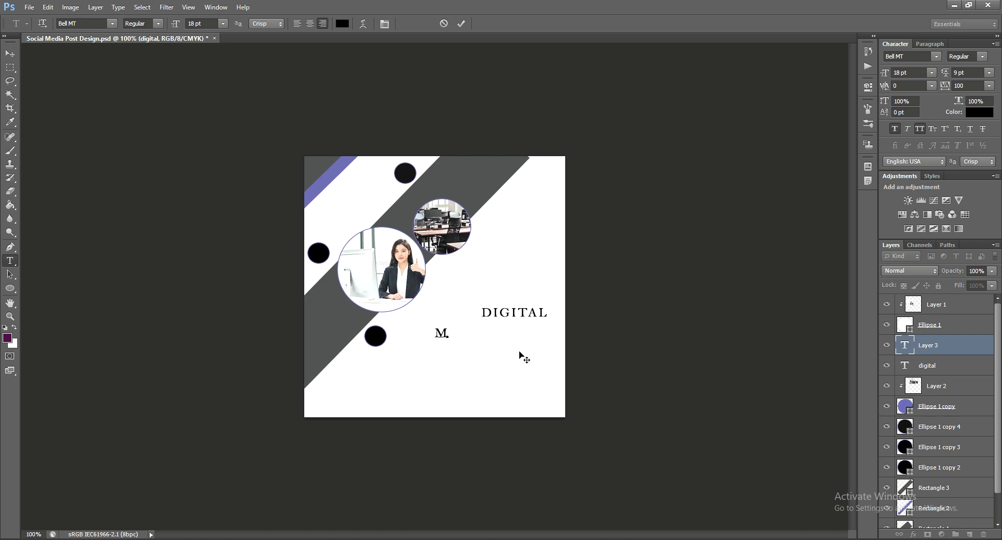
type("ARKET")
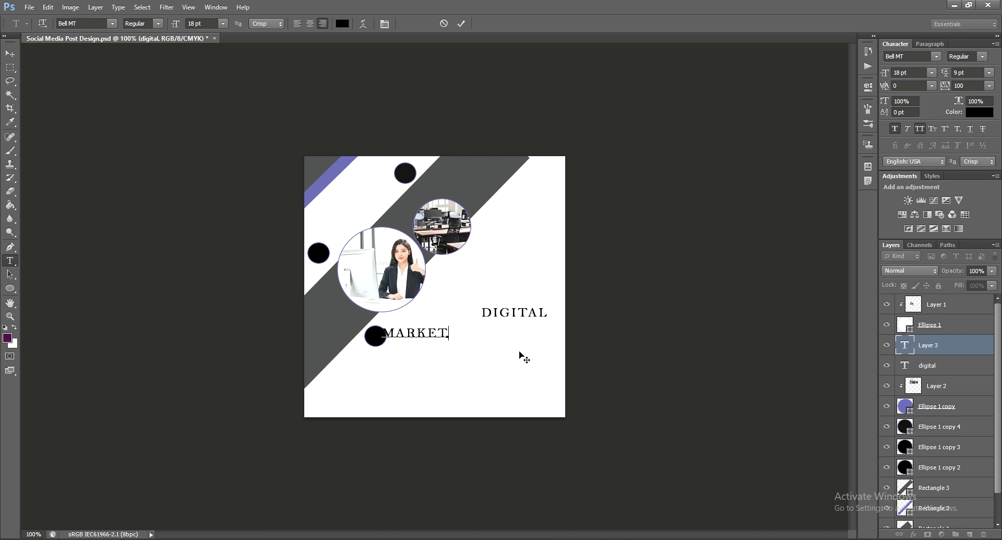